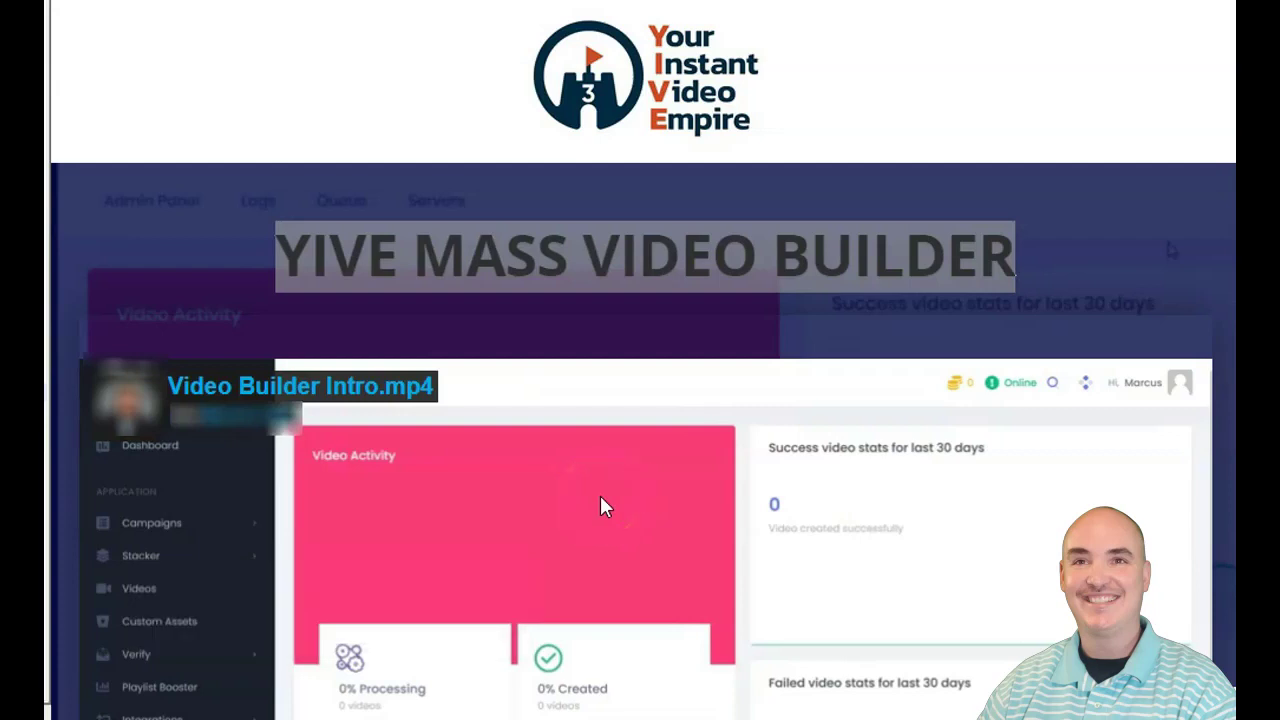
# Open the Video Builder from the Video section of the navigation.
pyautogui.click(624, 514)
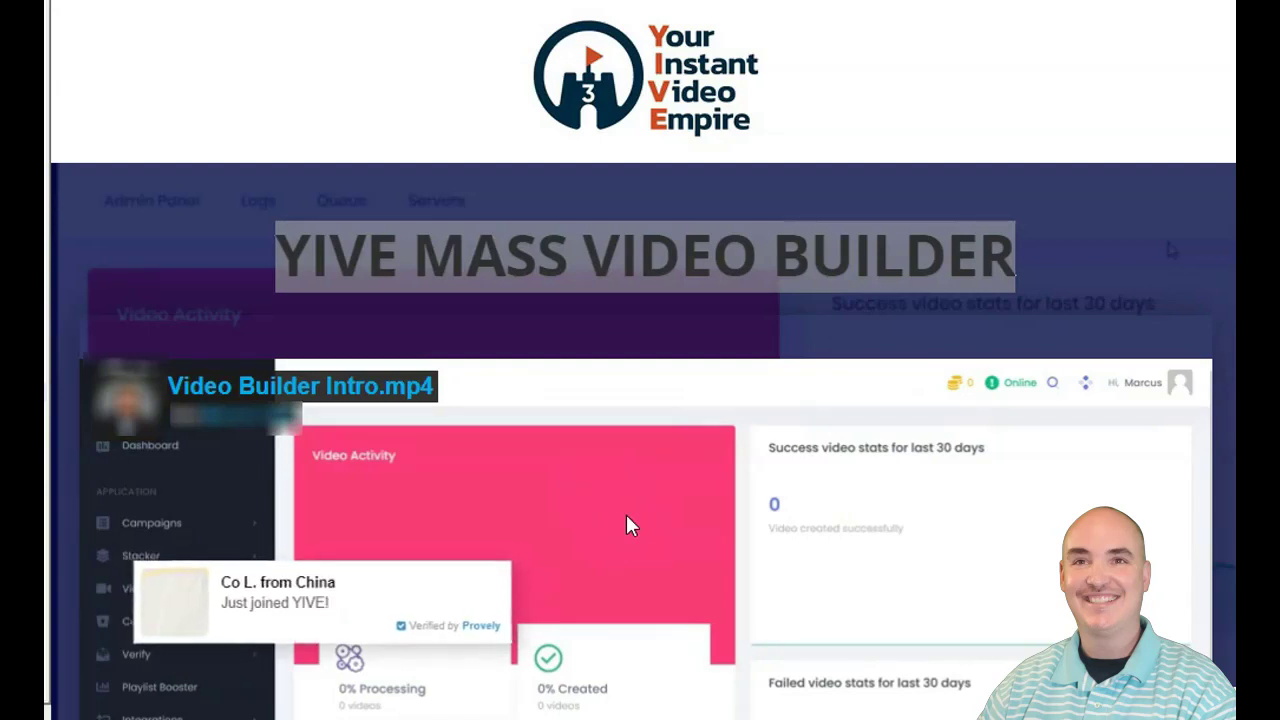
pyautogui.click(670, 571)
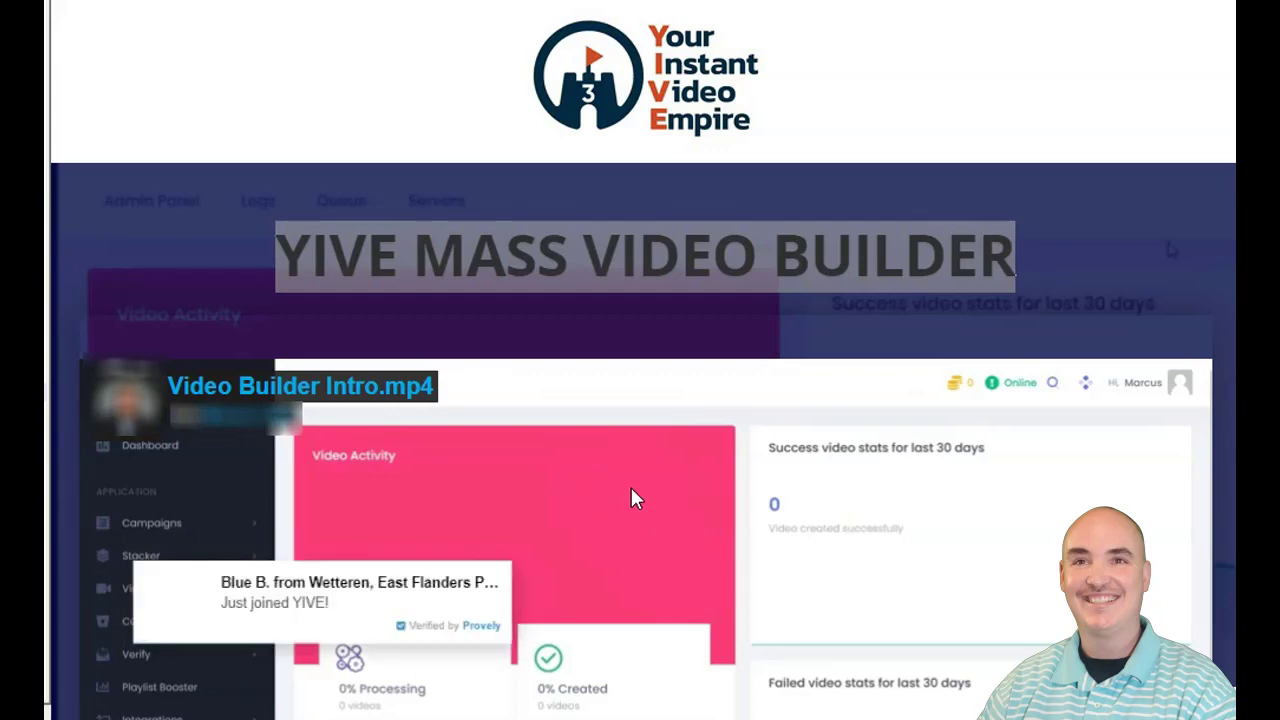
pyautogui.click(677, 390)
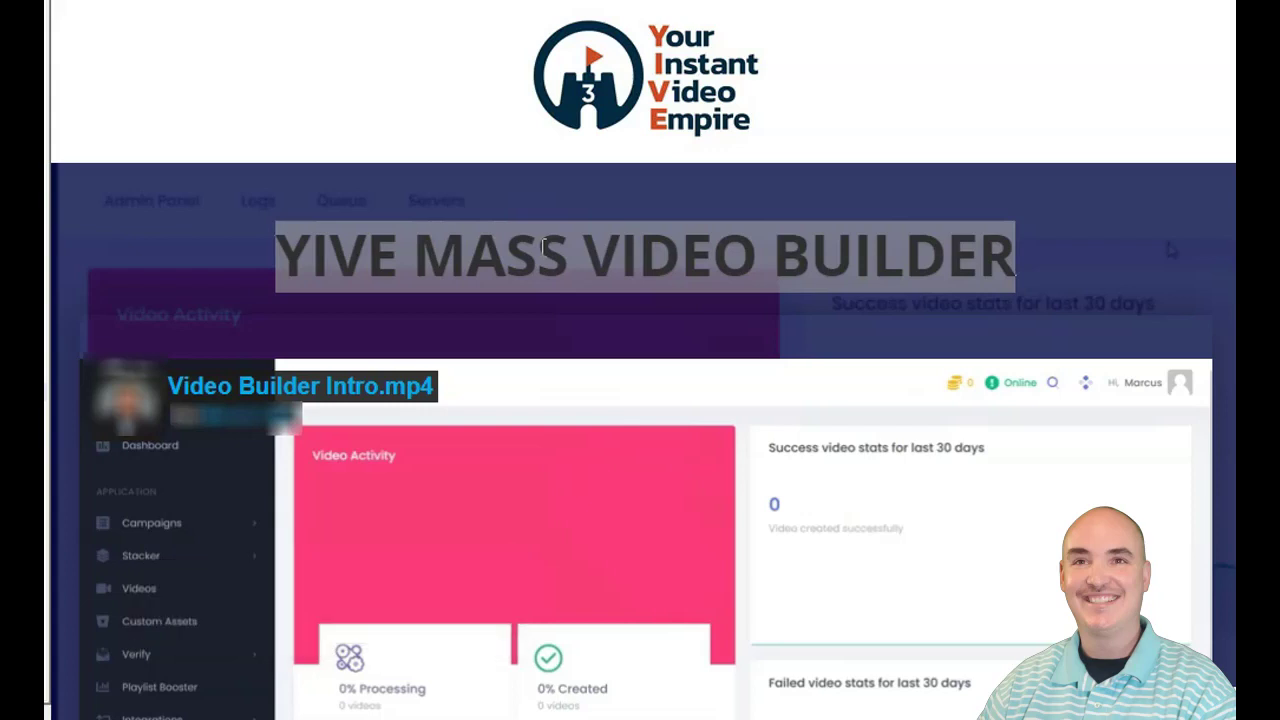
pyautogui.click(246, 206)
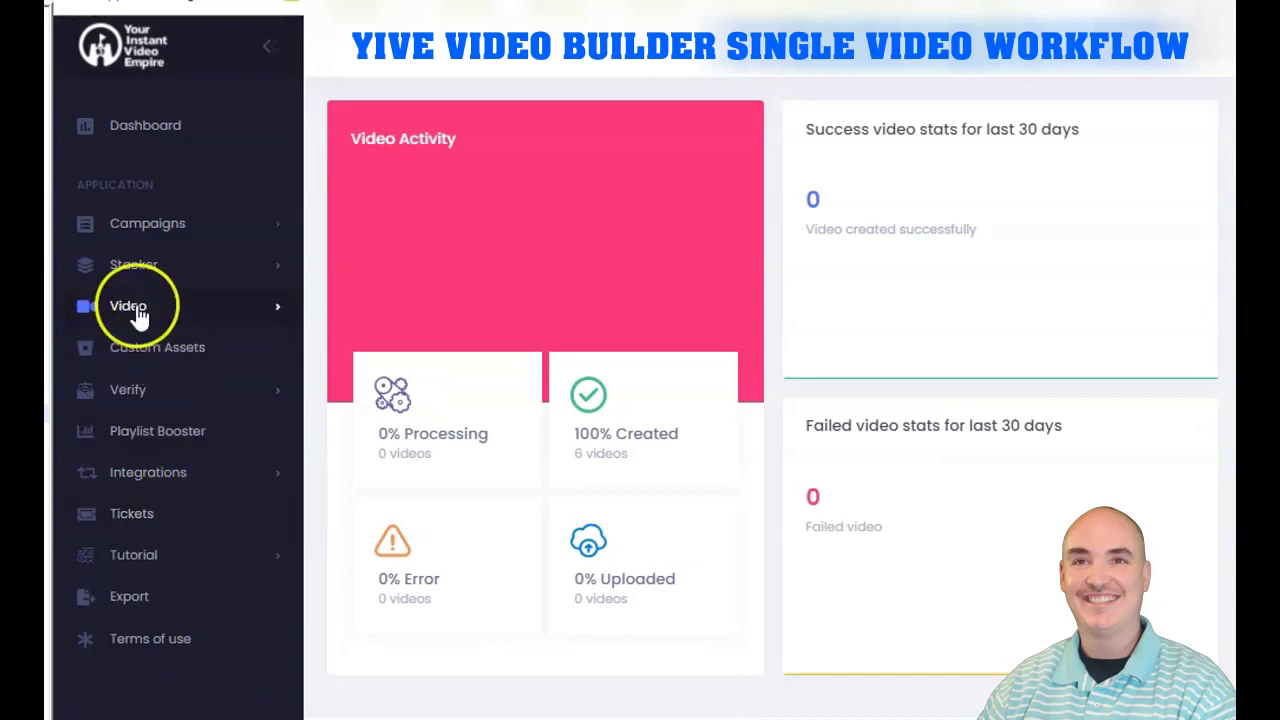
pyautogui.click(136, 310)
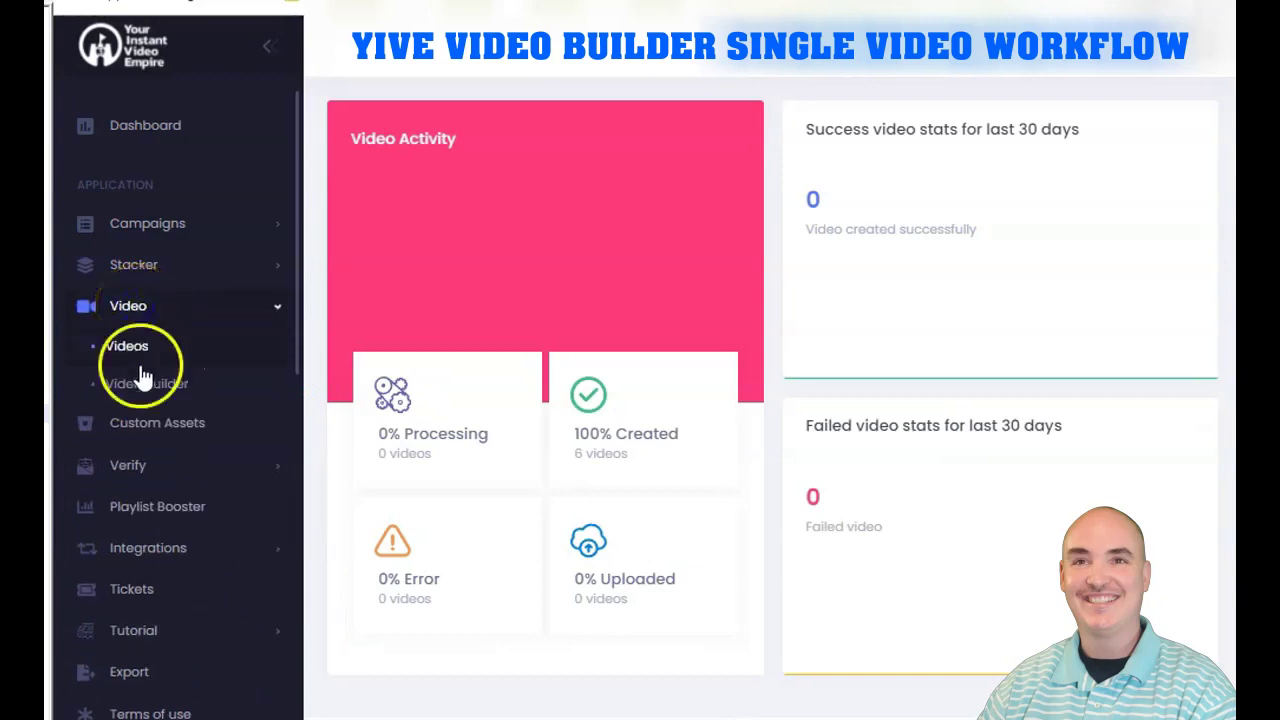
pyautogui.click(200, 402)
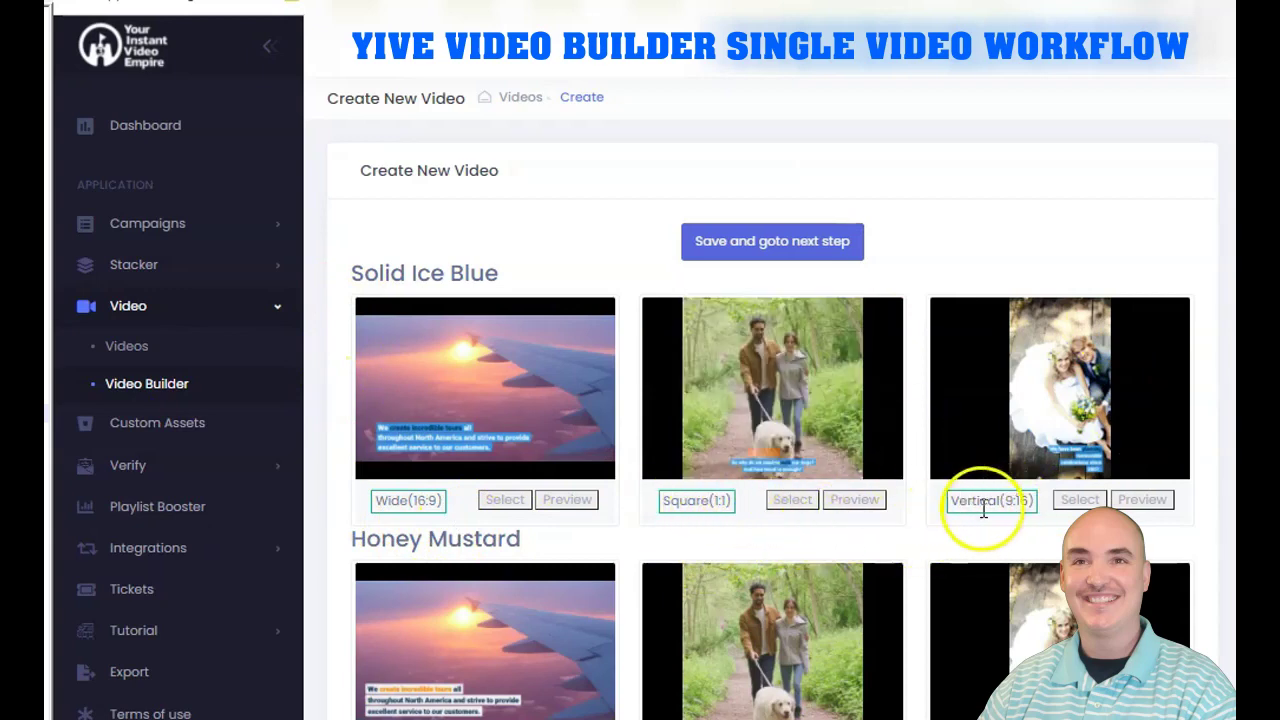
# Choose the Solid Ice Blue Wide (16:9) template and save the format.
pyautogui.hotkey('ctrl', '-')
pyautogui.hotkey('ctrl', '-')
pyautogui.hotkey('ctrl', '-')
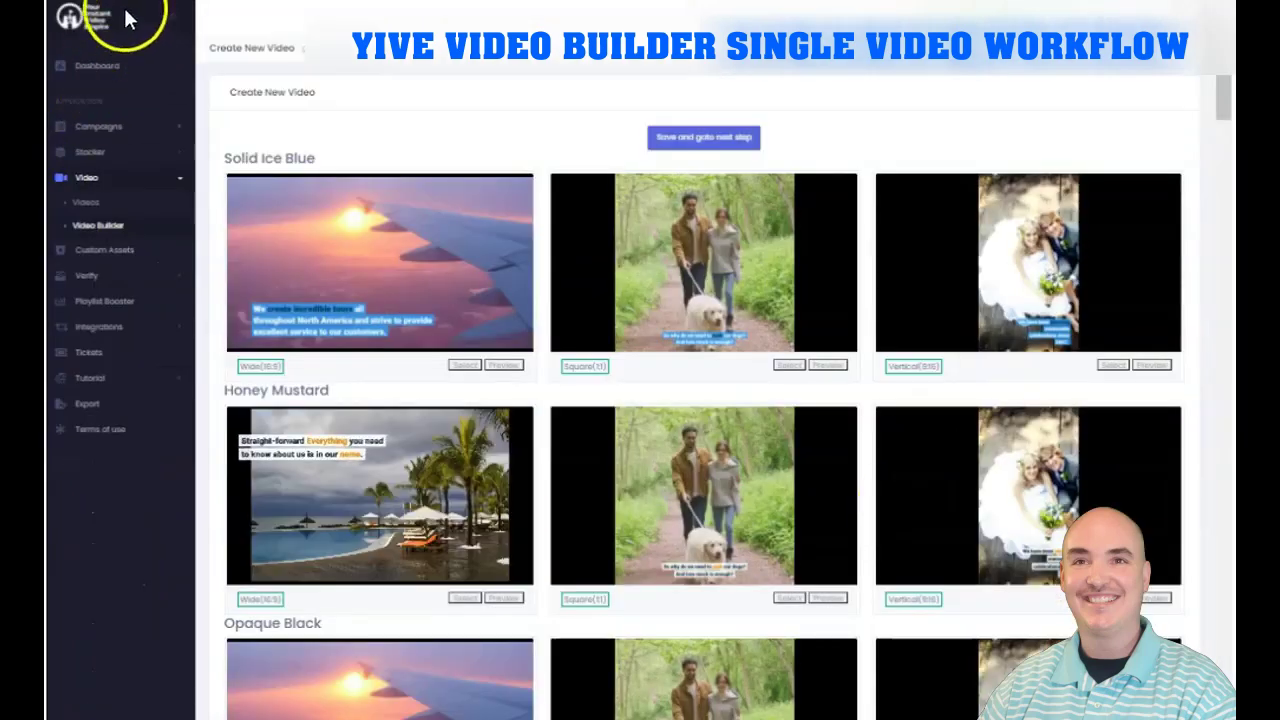
pyautogui.hotkey('ctrl', '0')
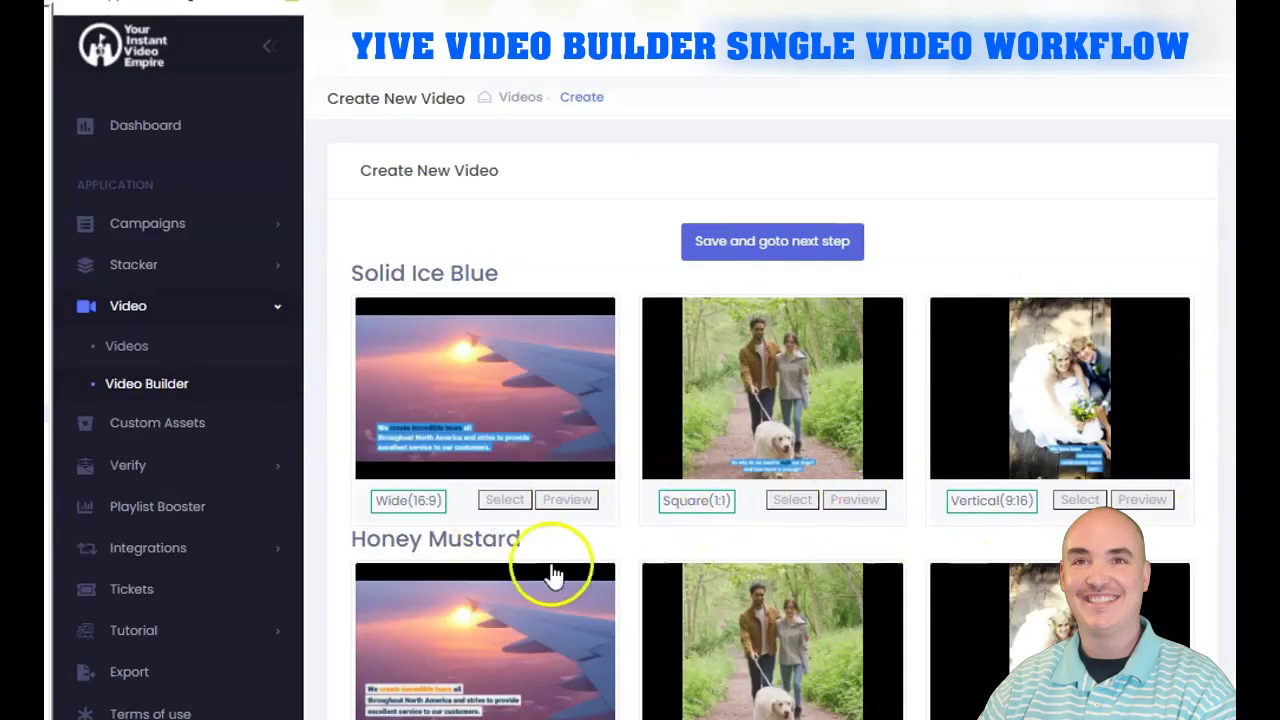
pyautogui.click(505, 500)
pyautogui.click(765, 248)
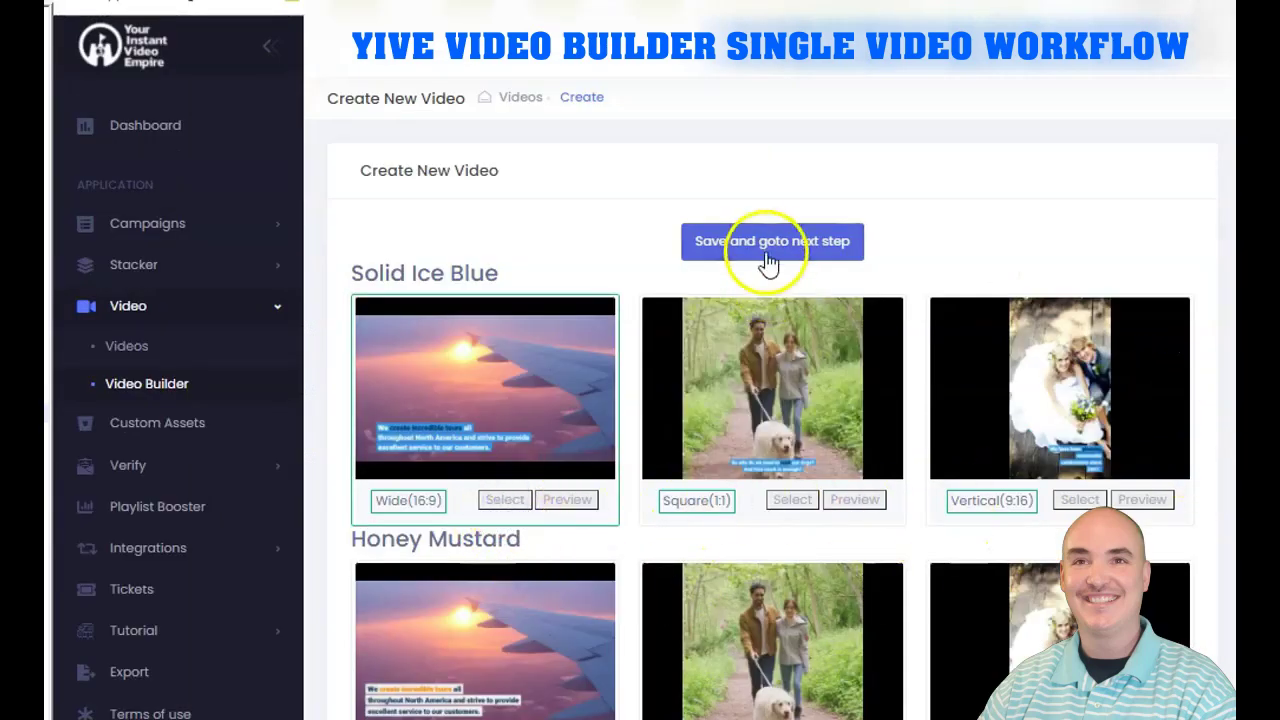
# Paste the prepared script into the script field and generate the slide content.
pyautogui.click(606, 425)
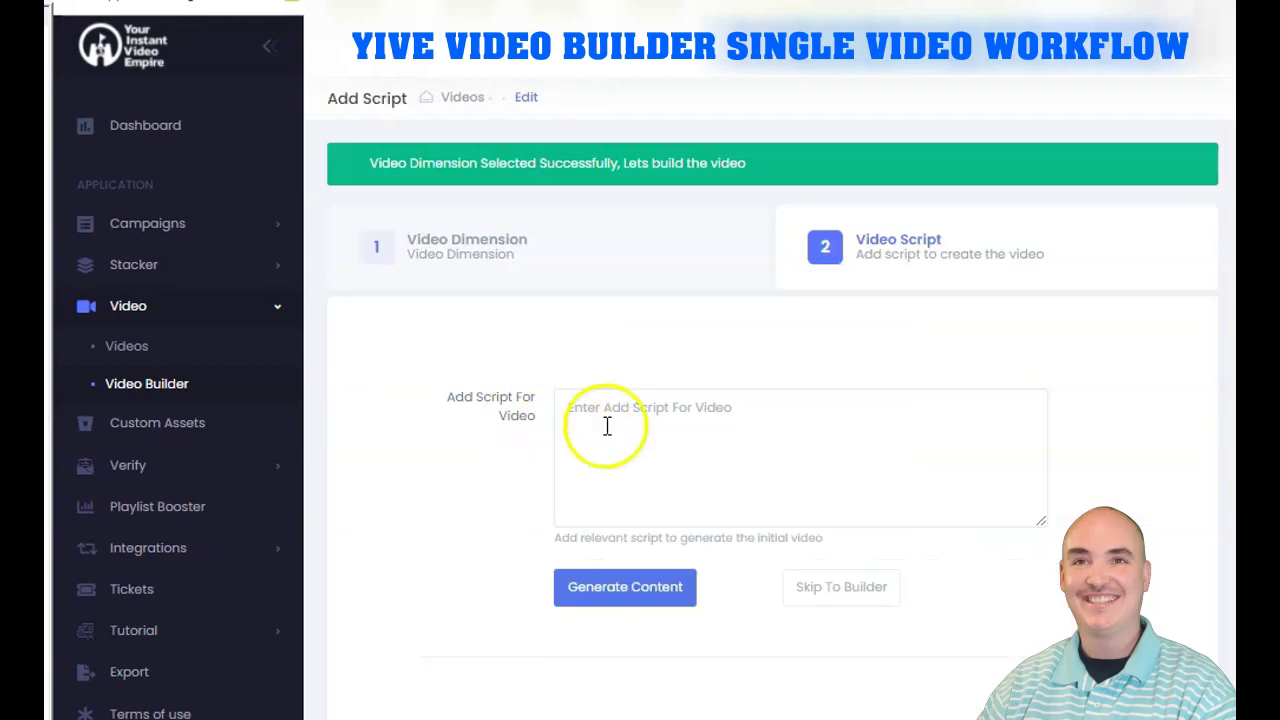
pyautogui.click(562, 404)
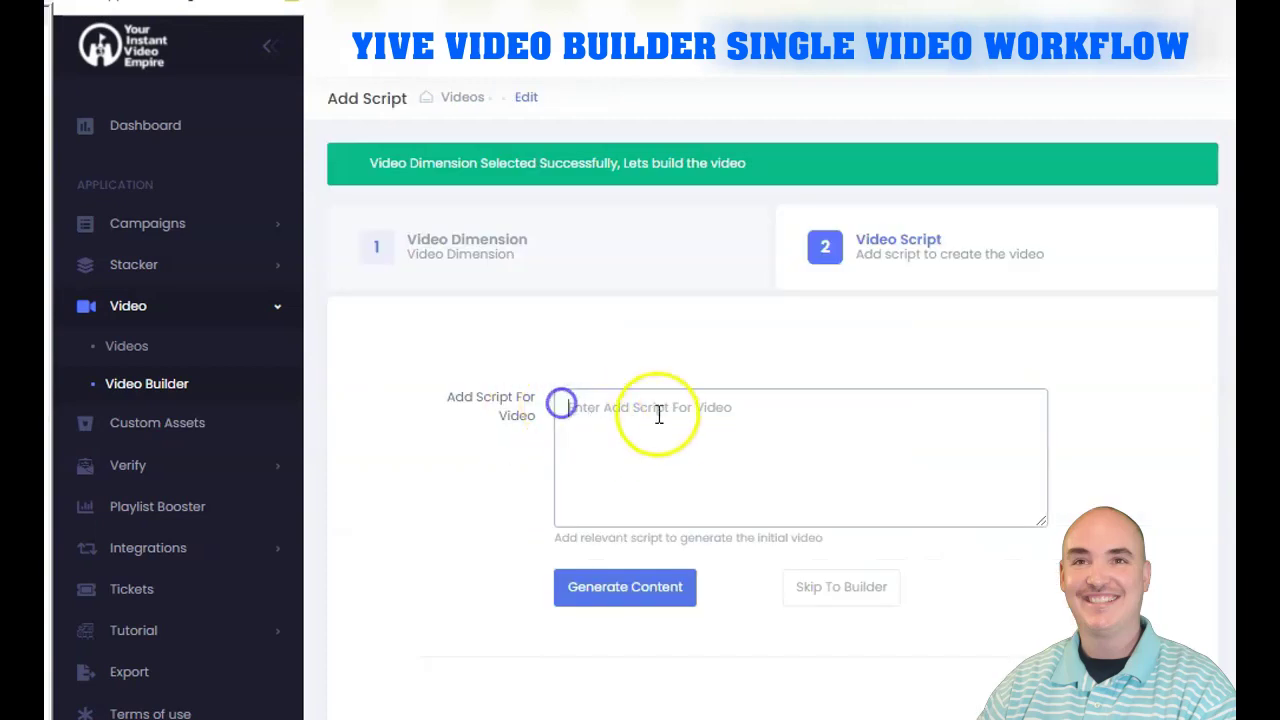
pyautogui.hotkey('ctrl', 'v')
pyautogui.click(612, 596)
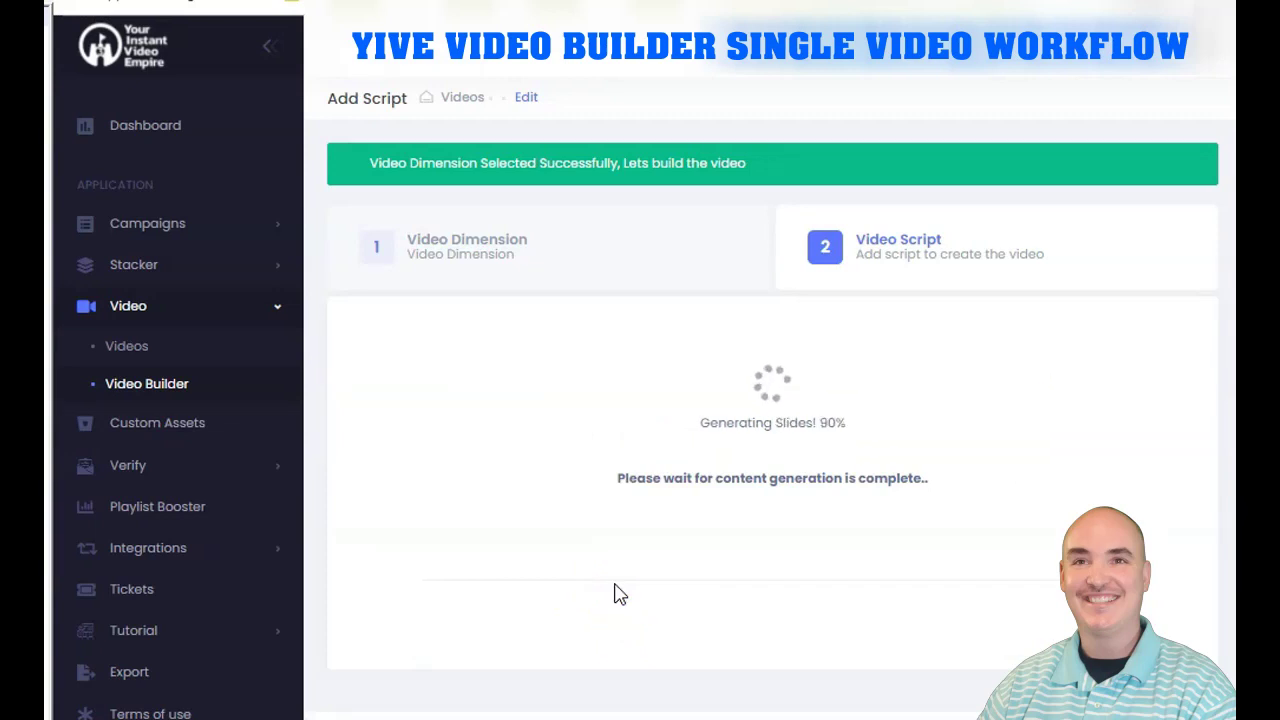
pyautogui.click(765, 462)
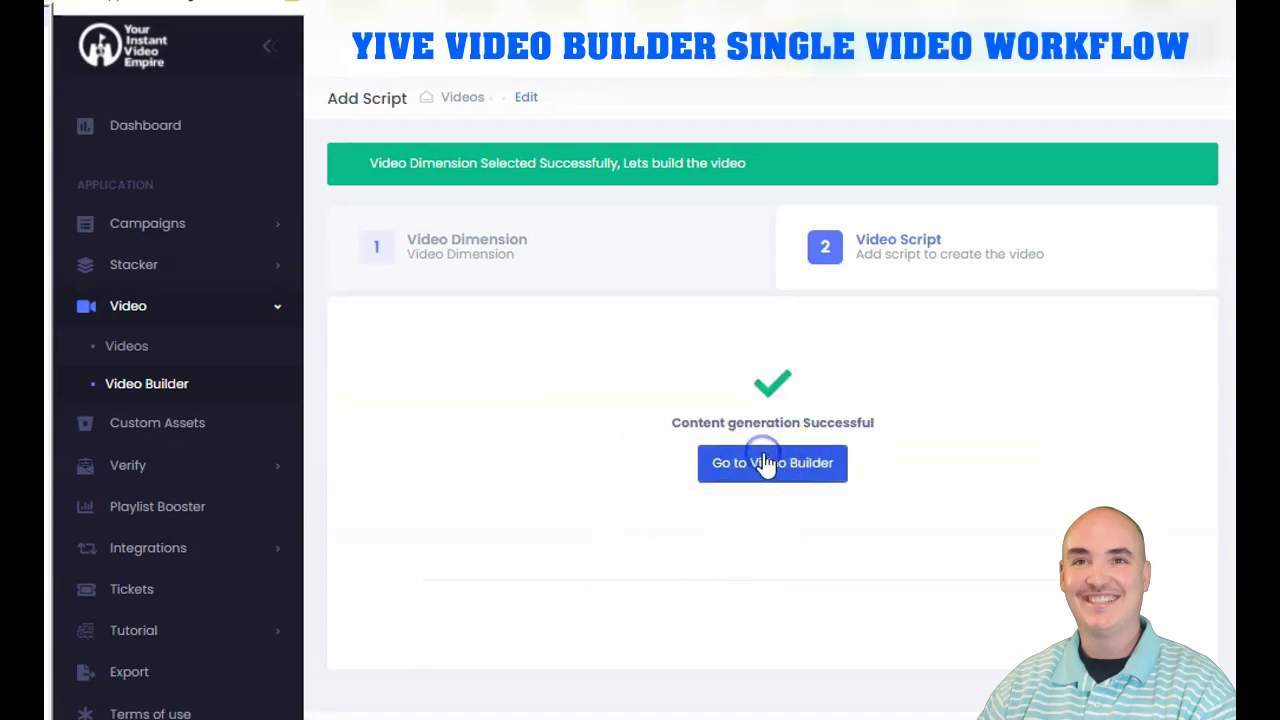
# In the builder, try several text positions, then centre slide 1's title caption over its video.
pyautogui.click(765, 462)
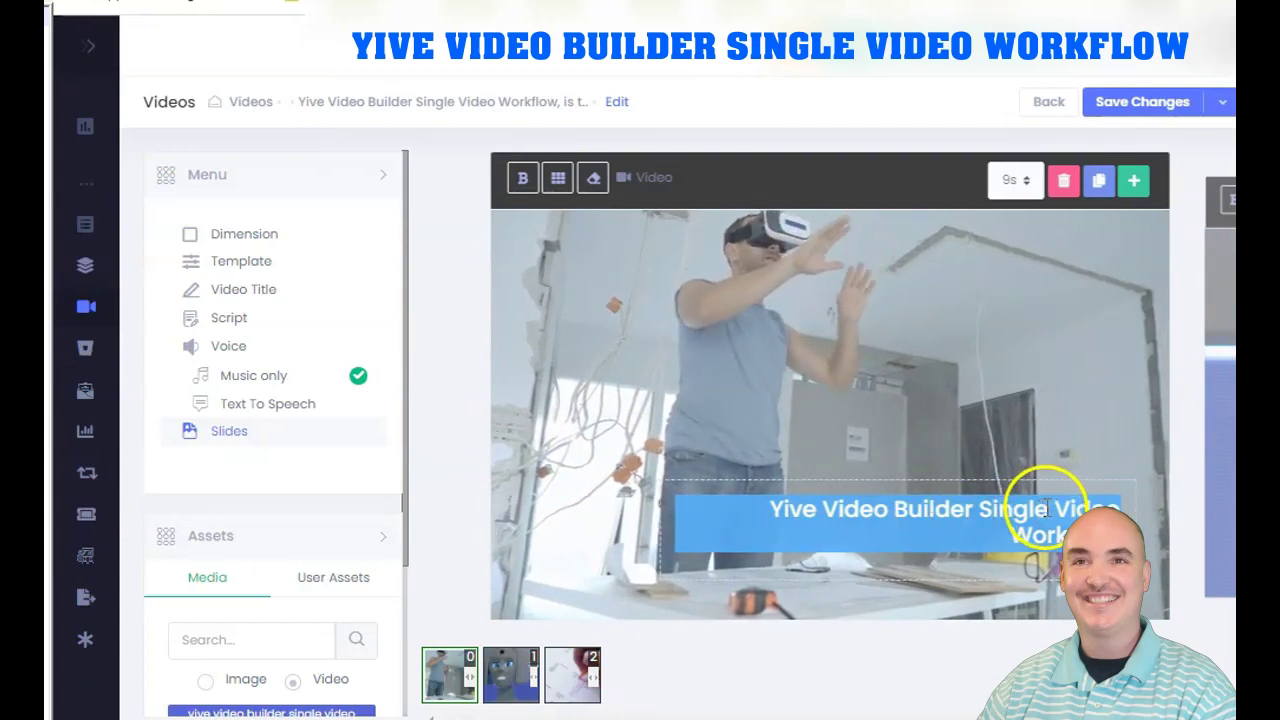
pyautogui.click(558, 178)
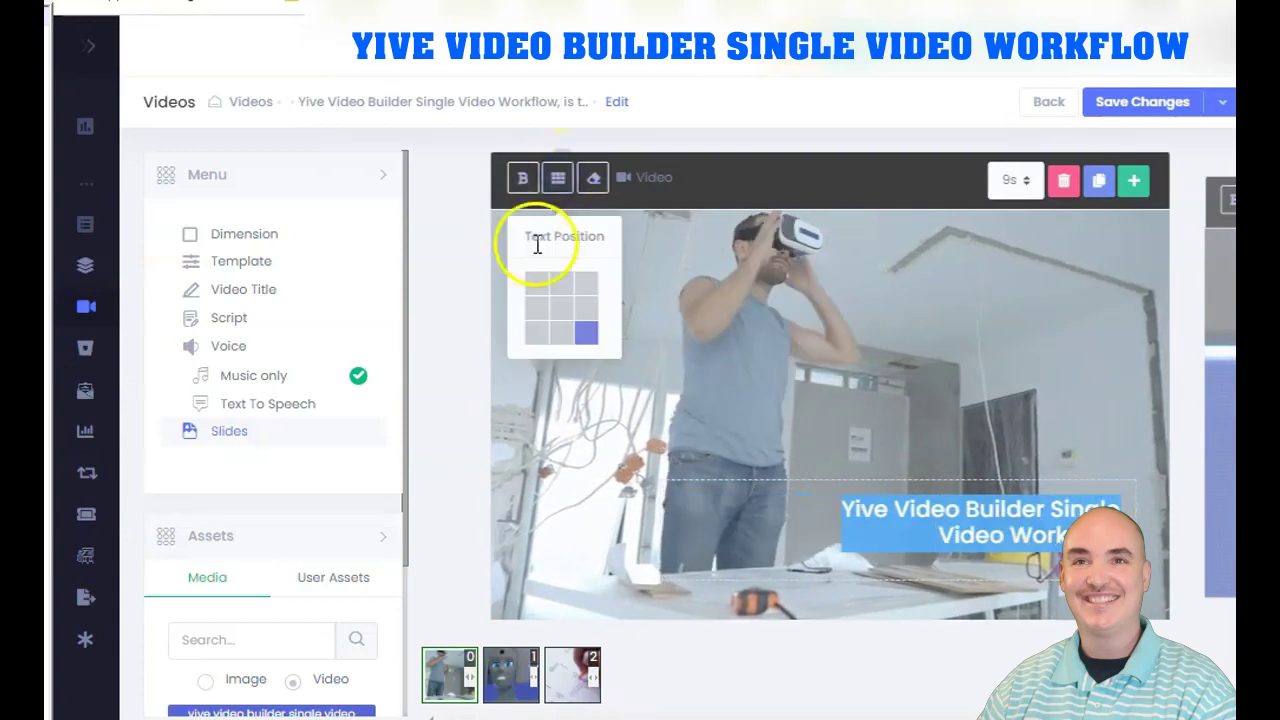
pyautogui.click(561, 283)
pyautogui.click(538, 284)
pyautogui.click(537, 307)
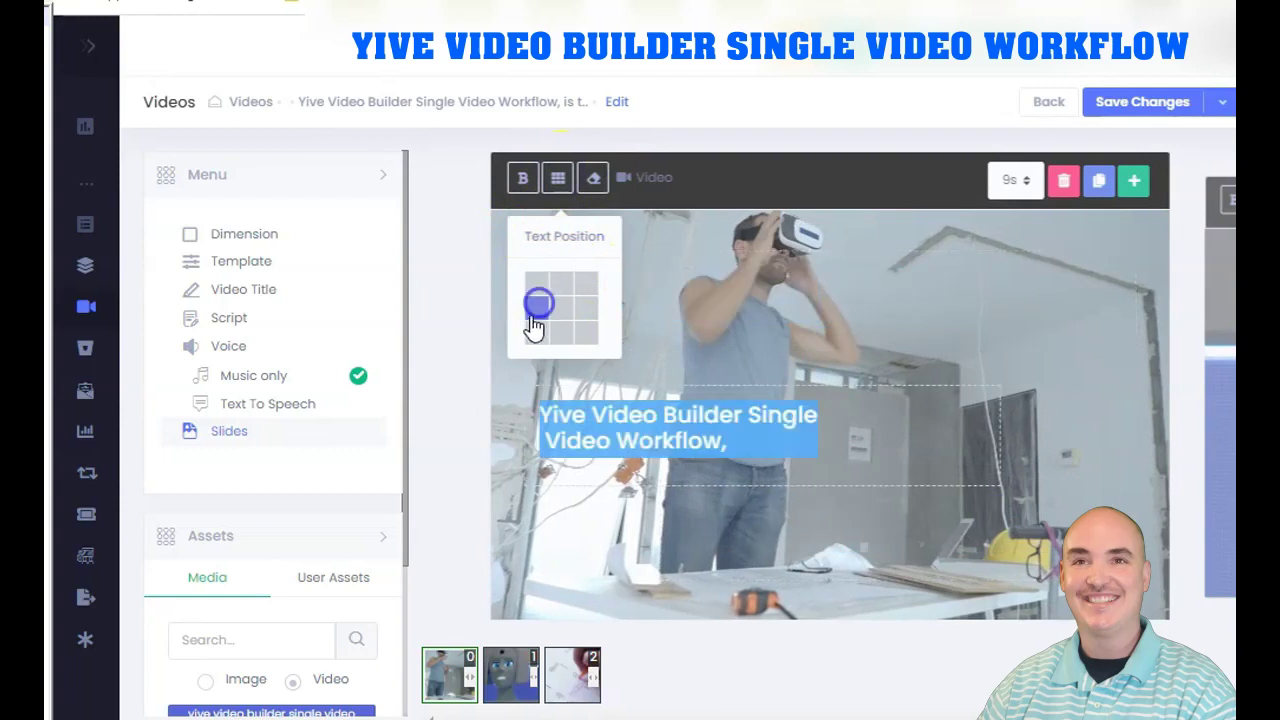
pyautogui.click(537, 332)
pyautogui.click(586, 311)
pyautogui.click(563, 312)
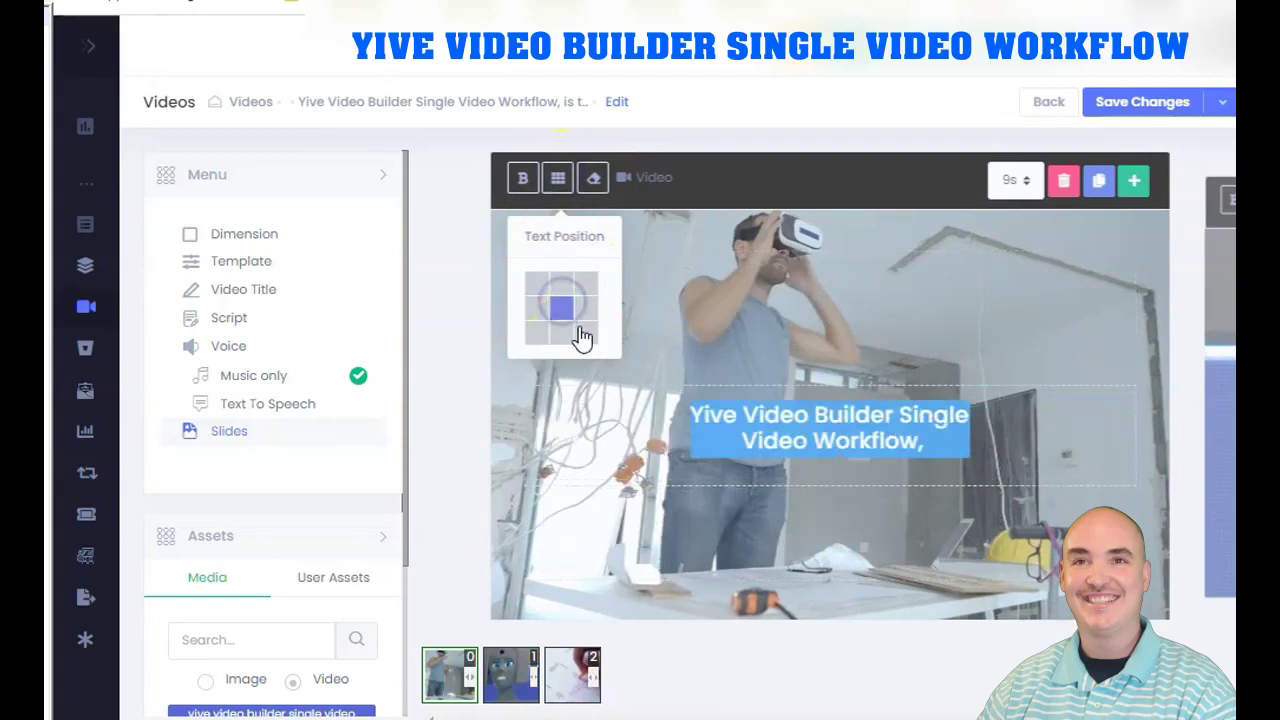
pyautogui.click(720, 182)
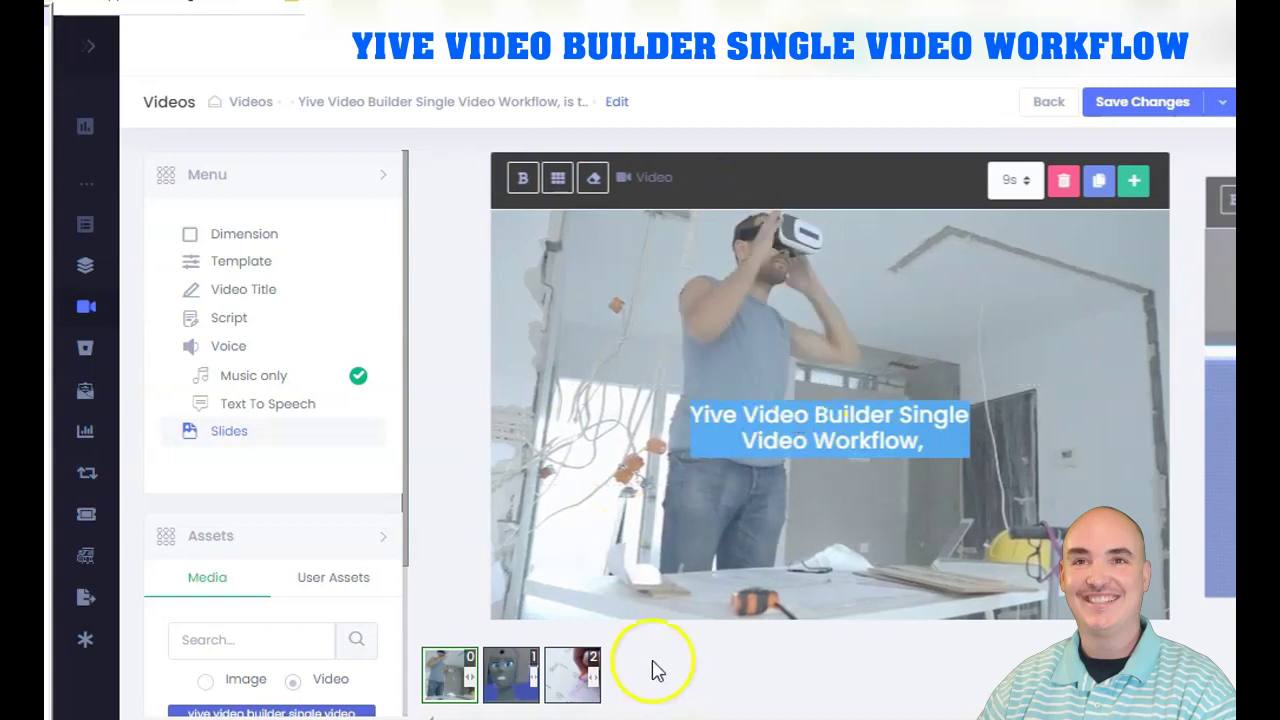
pyautogui.click(597, 190)
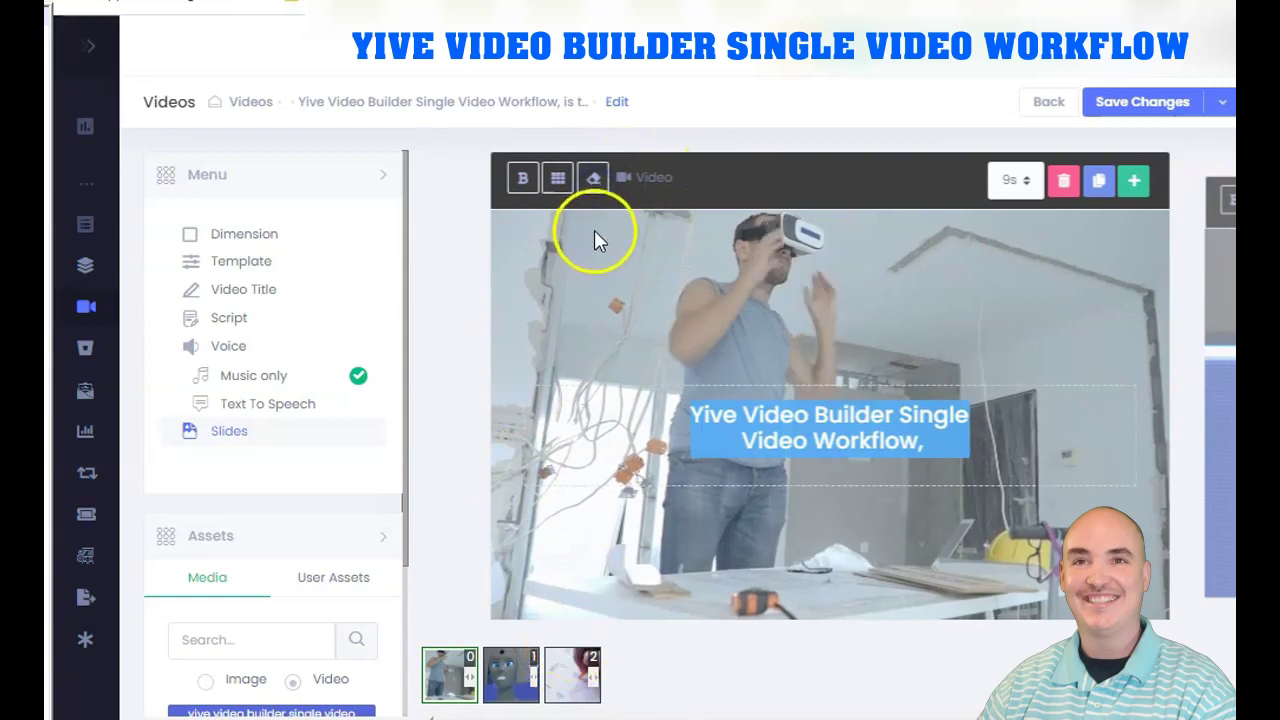
# Change the first slide's duration from 9s to 5s and add a blank slide after it.
pyautogui.click(1013, 183)
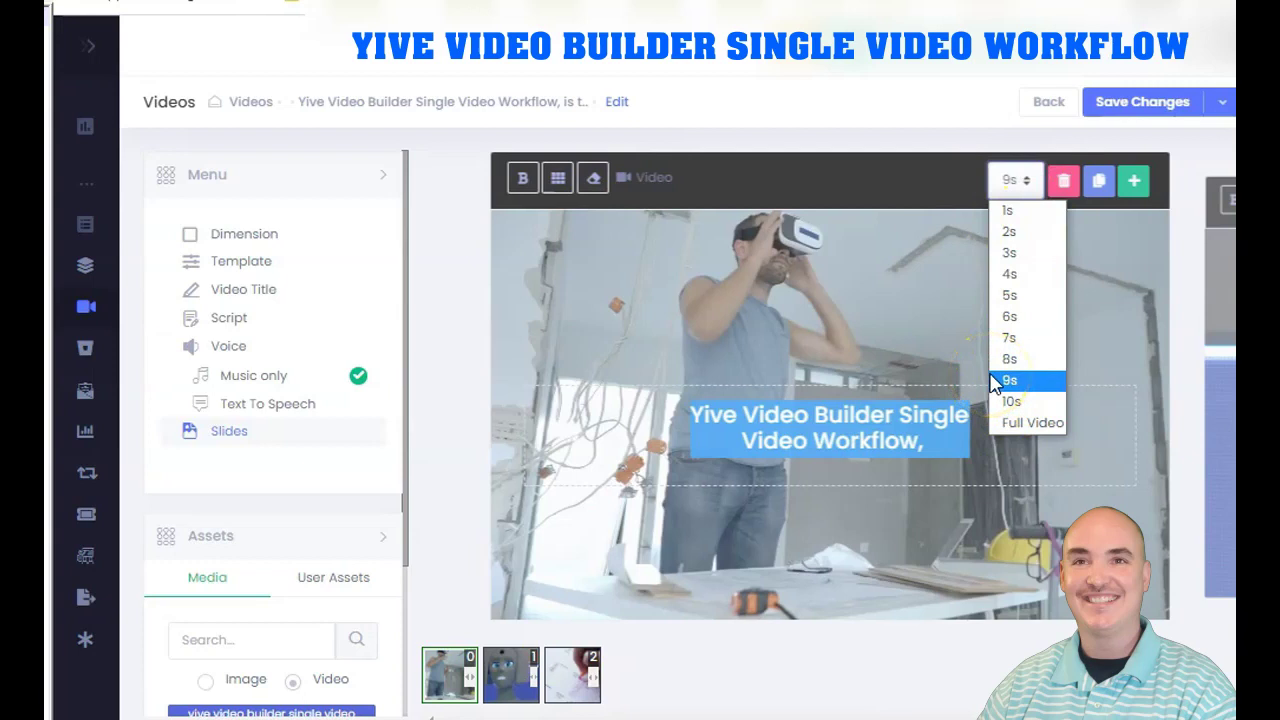
pyautogui.click(1015, 296)
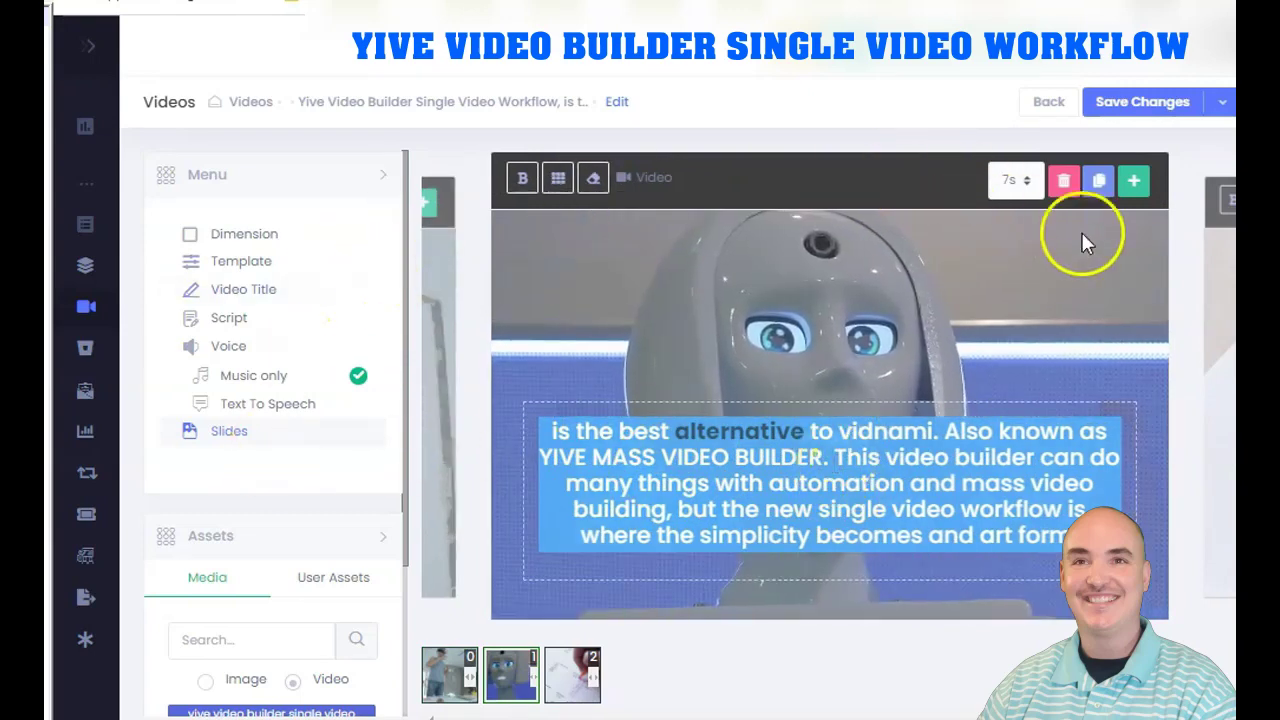
pyautogui.click(1134, 181)
# Split the robot slide's caption onto its own slide and add a blank slide after slide 2.
pyautogui.click(858, 360)
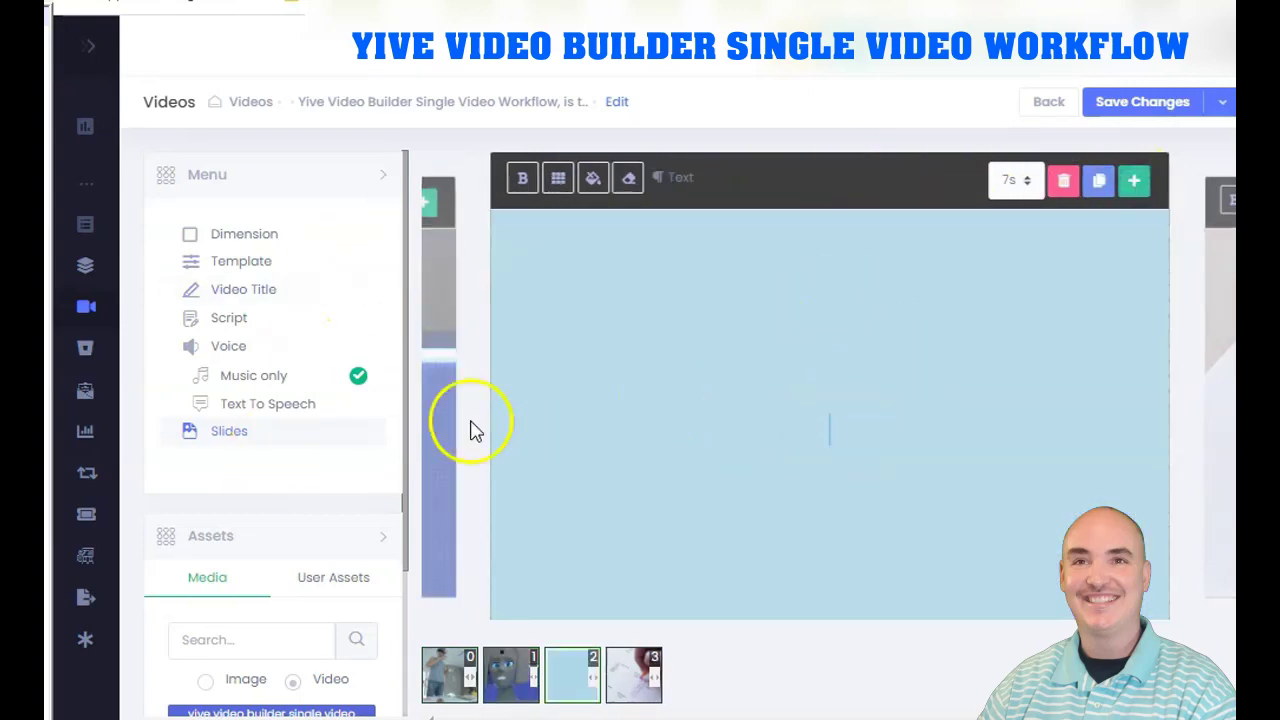
pyautogui.click(510, 672)
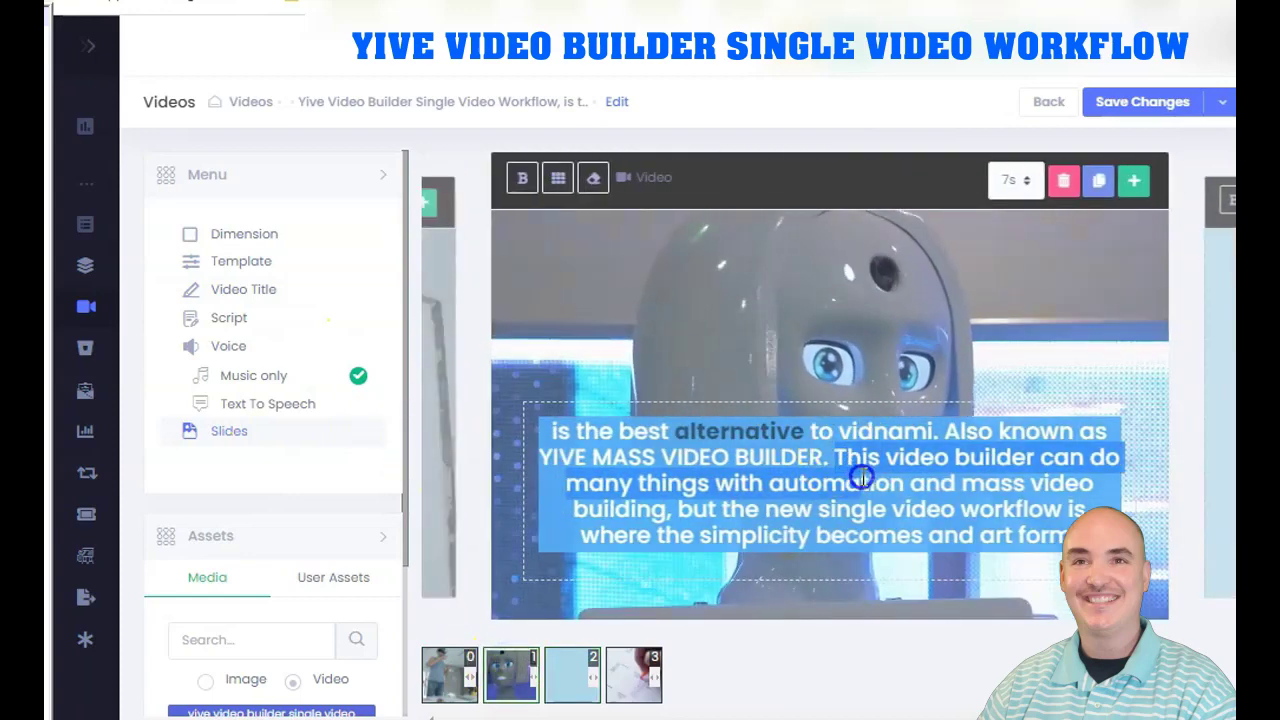
pyautogui.press('Return')
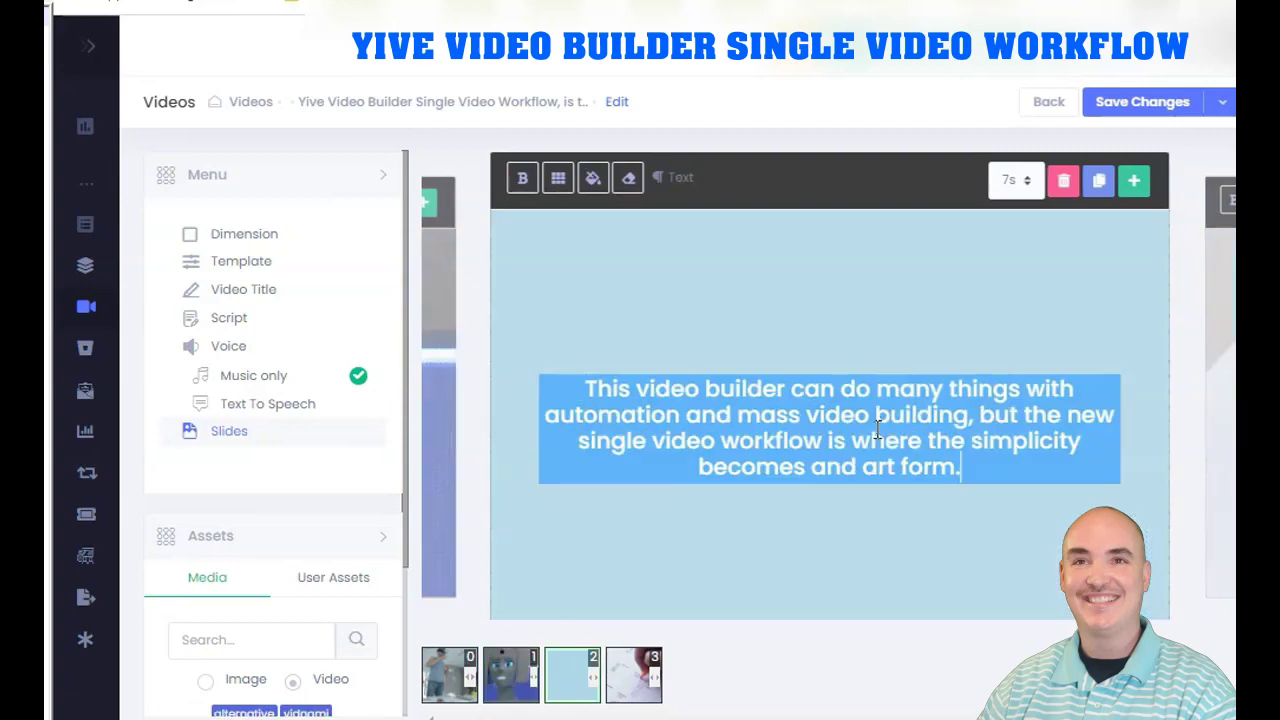
pyautogui.click(1137, 182)
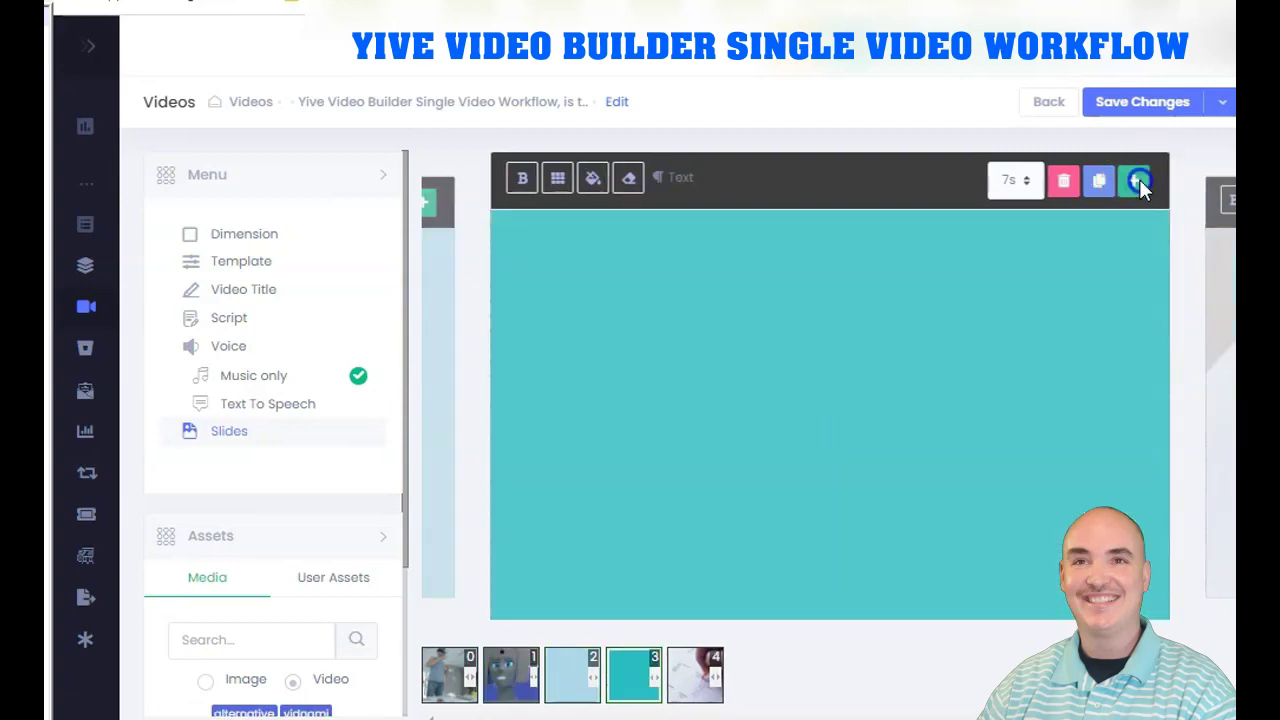
# Move the sentence from 'but the new' to 'art form' onto the next slide.
pyautogui.click(497, 391)
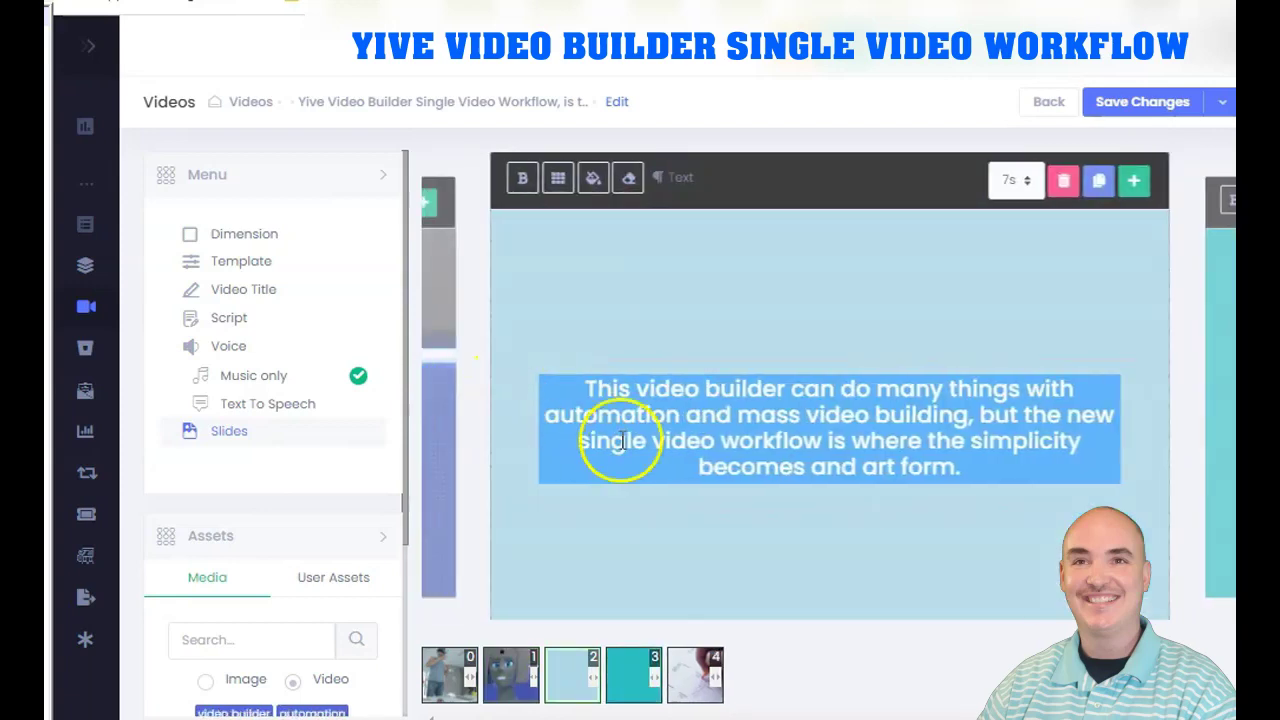
pyautogui.moveTo(984, 421); pyautogui.dragTo(1006, 470)
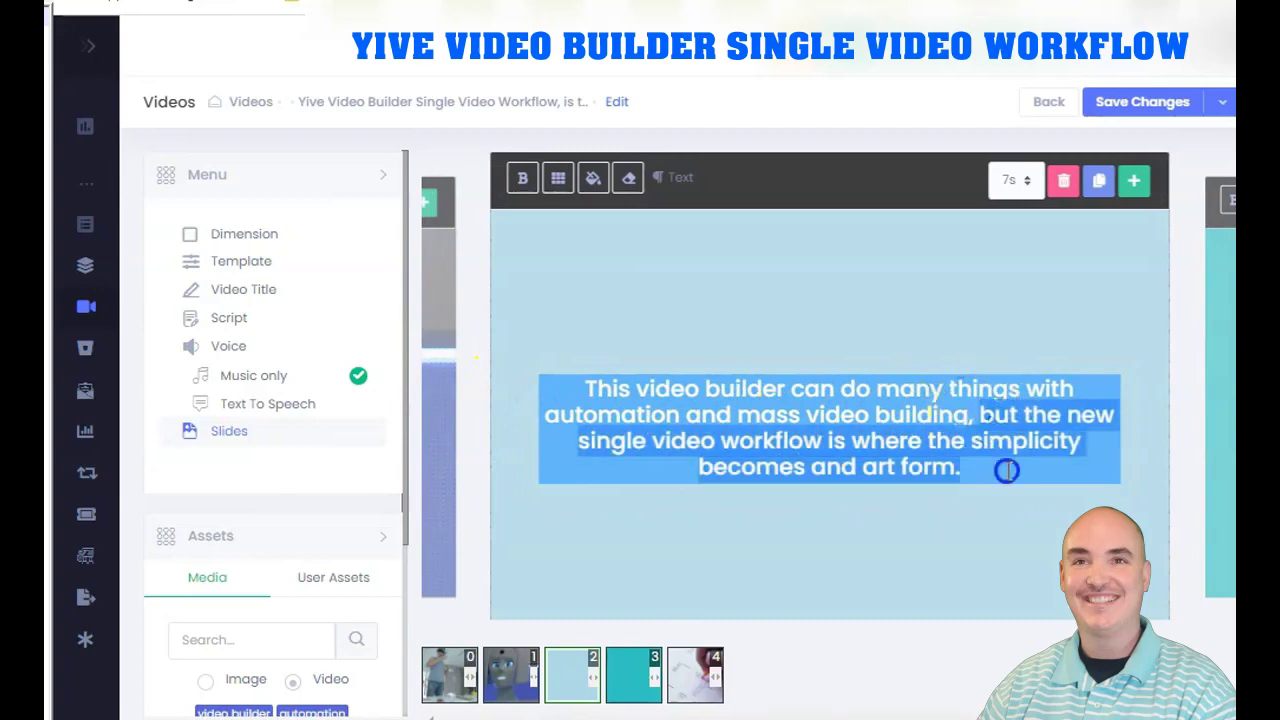
pyautogui.press('Left')
pyautogui.press('Left')
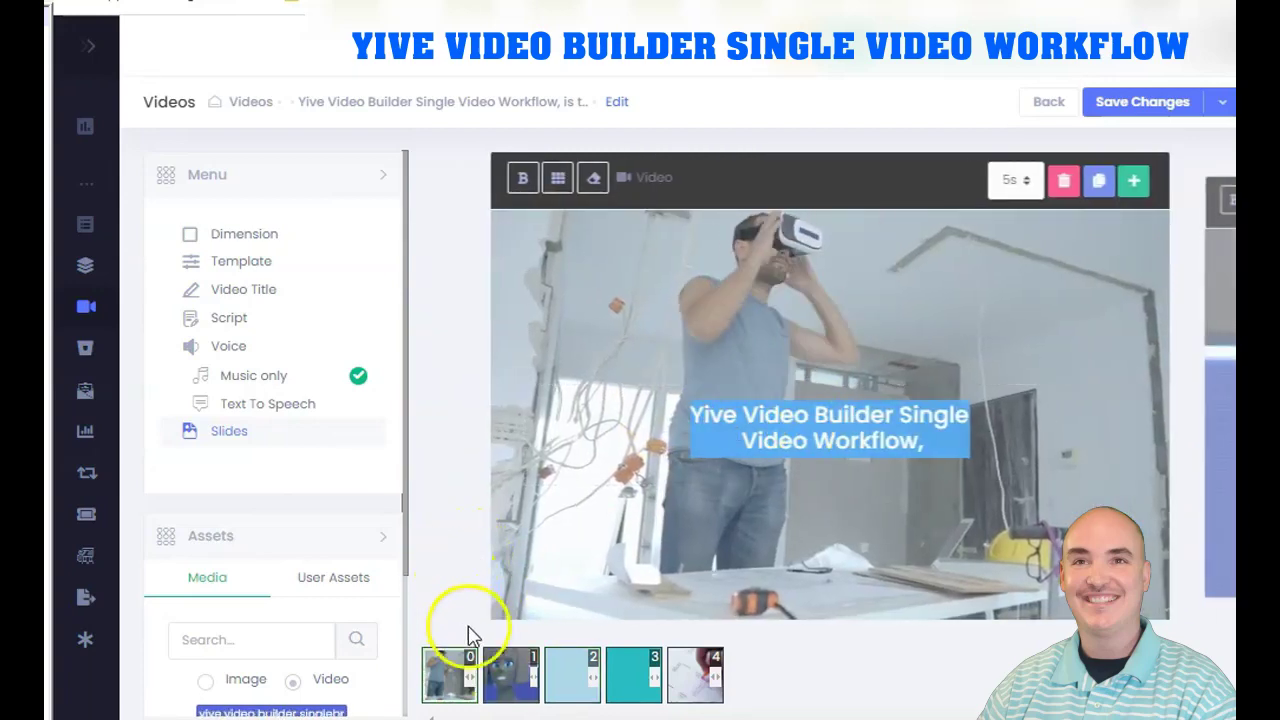
pyautogui.press('Right')
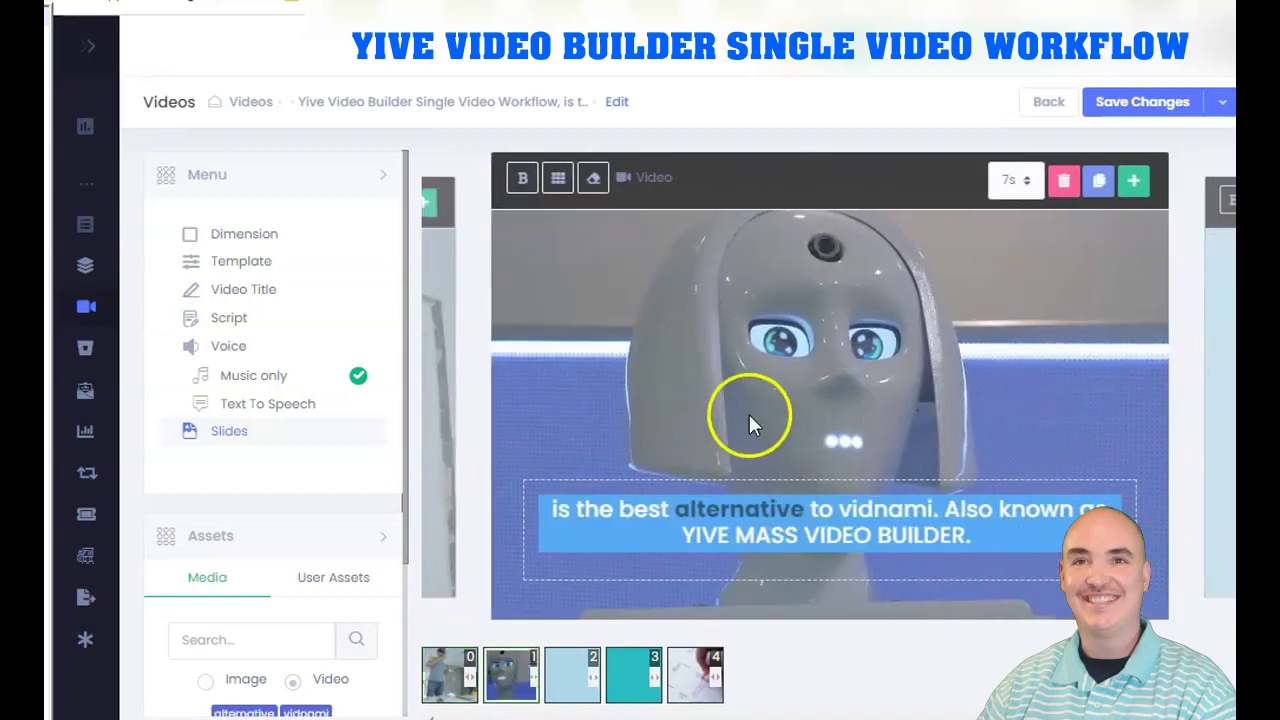
pyautogui.scroll(-2, 283, 562)
# Use the 'video app' stock clip of a man at monitors for slide 1, caption bottom-right.
pyautogui.click(234, 430)
pyautogui.write('video app')
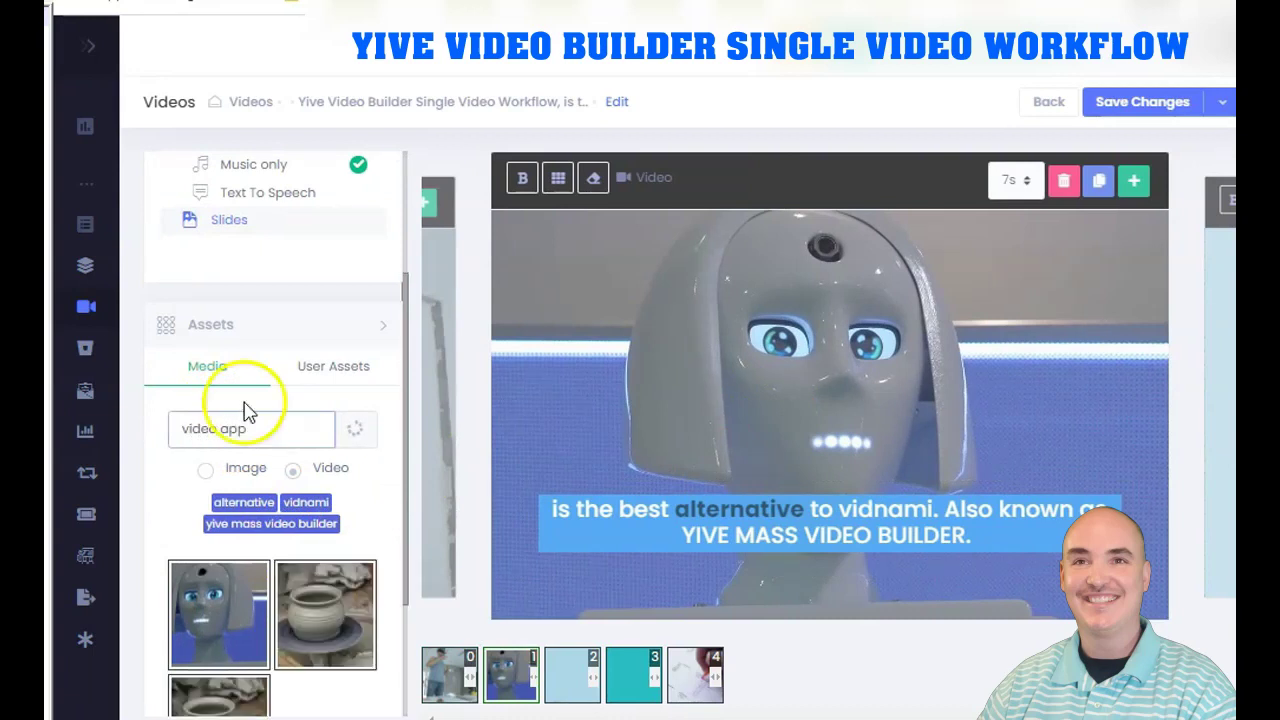
pyautogui.click(357, 428)
pyautogui.scroll(-5, 362, 470)
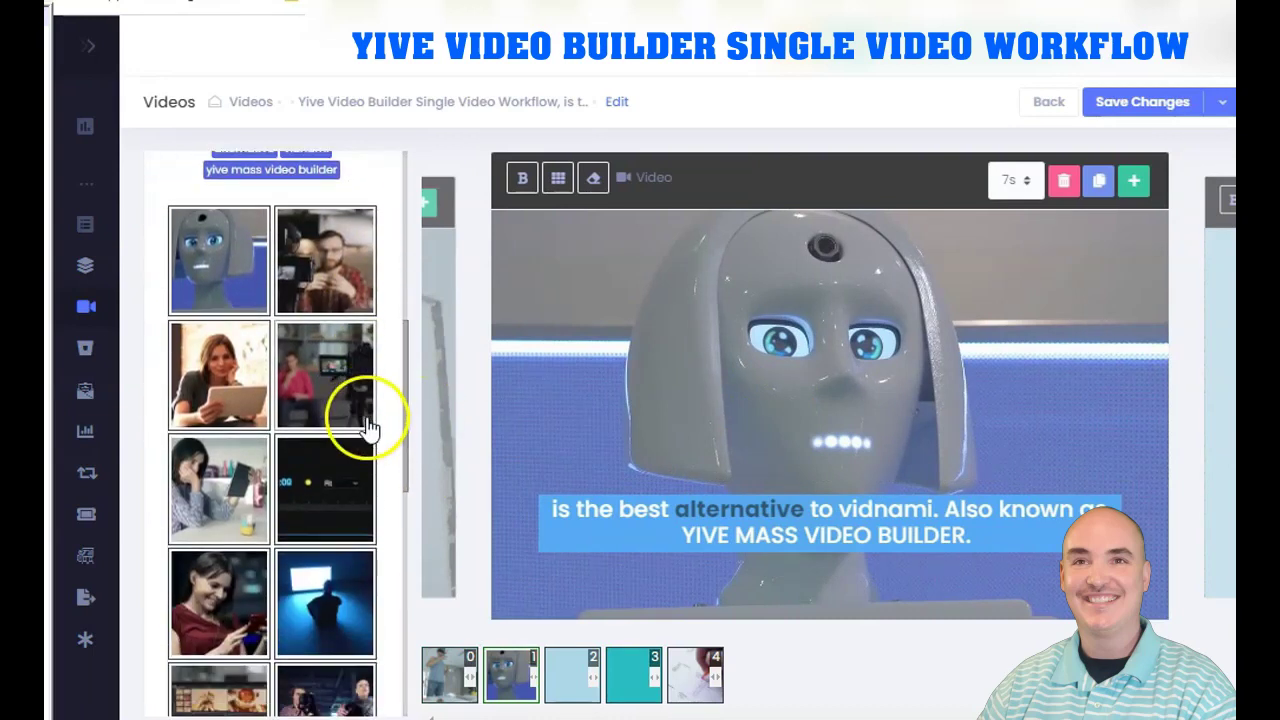
pyautogui.scroll(-5, 345, 425)
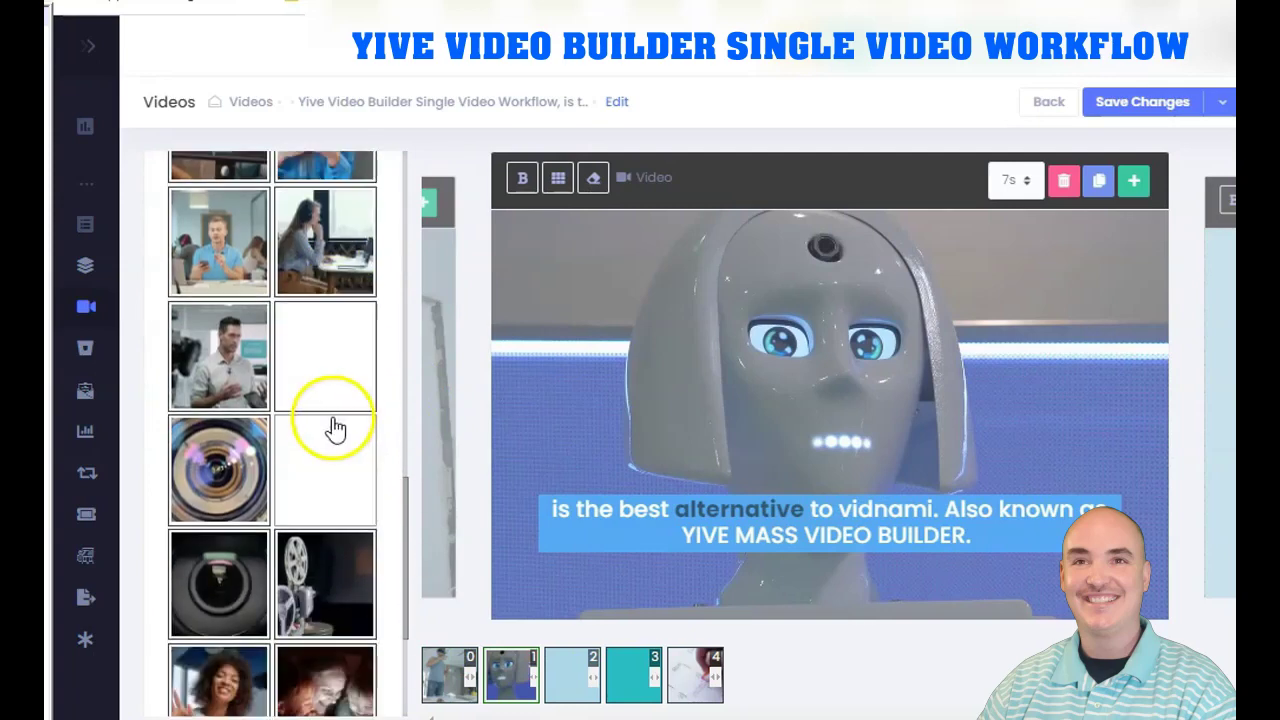
pyautogui.scroll(-2, 355, 470)
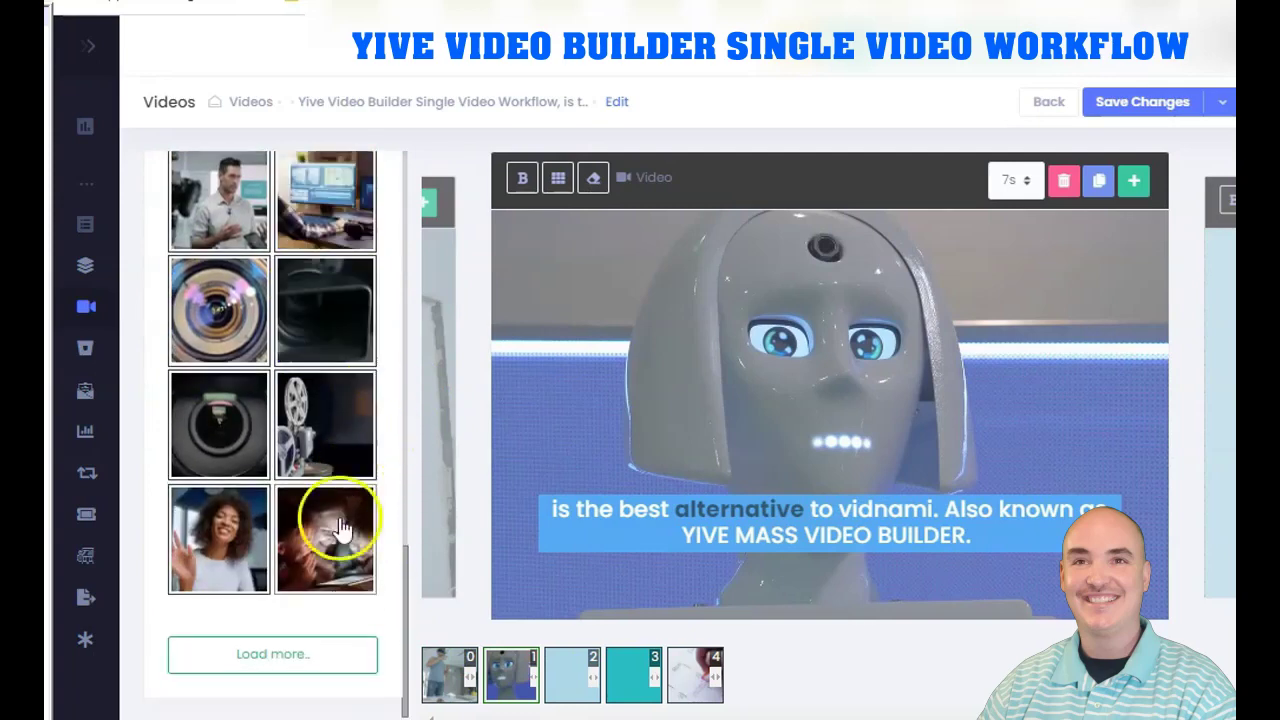
pyautogui.click(274, 662)
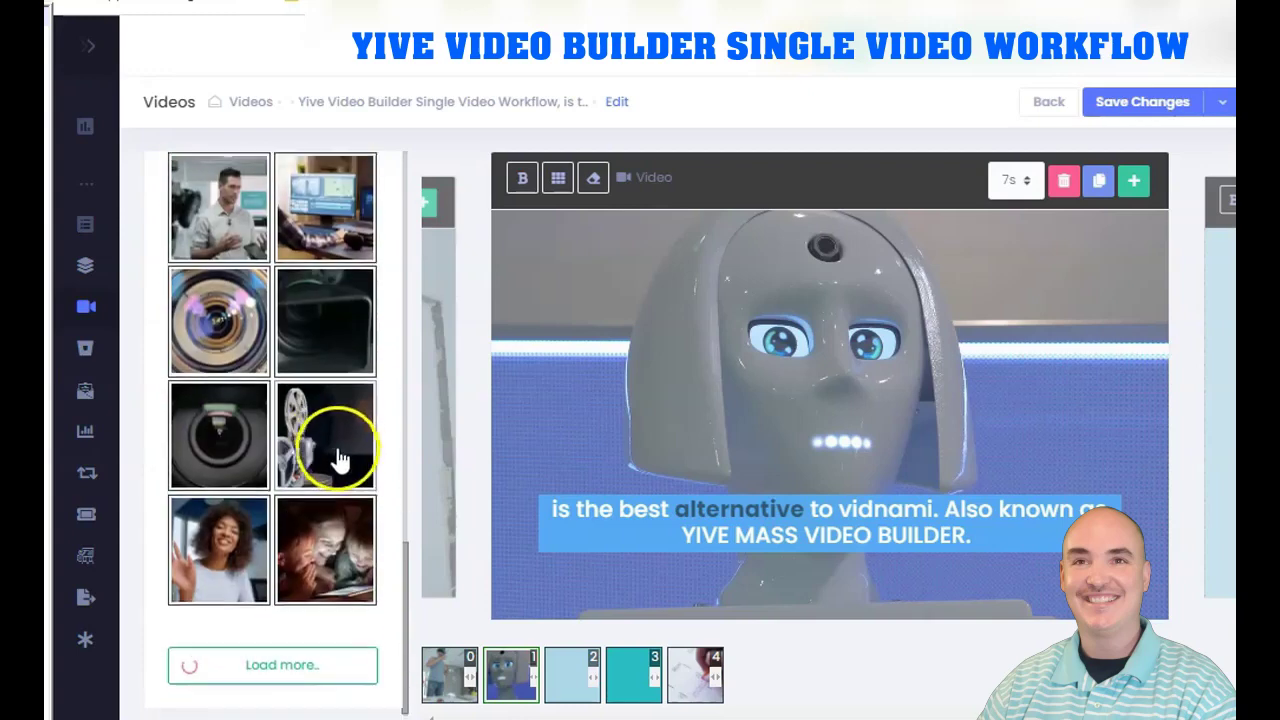
pyautogui.scroll(3, 340, 440)
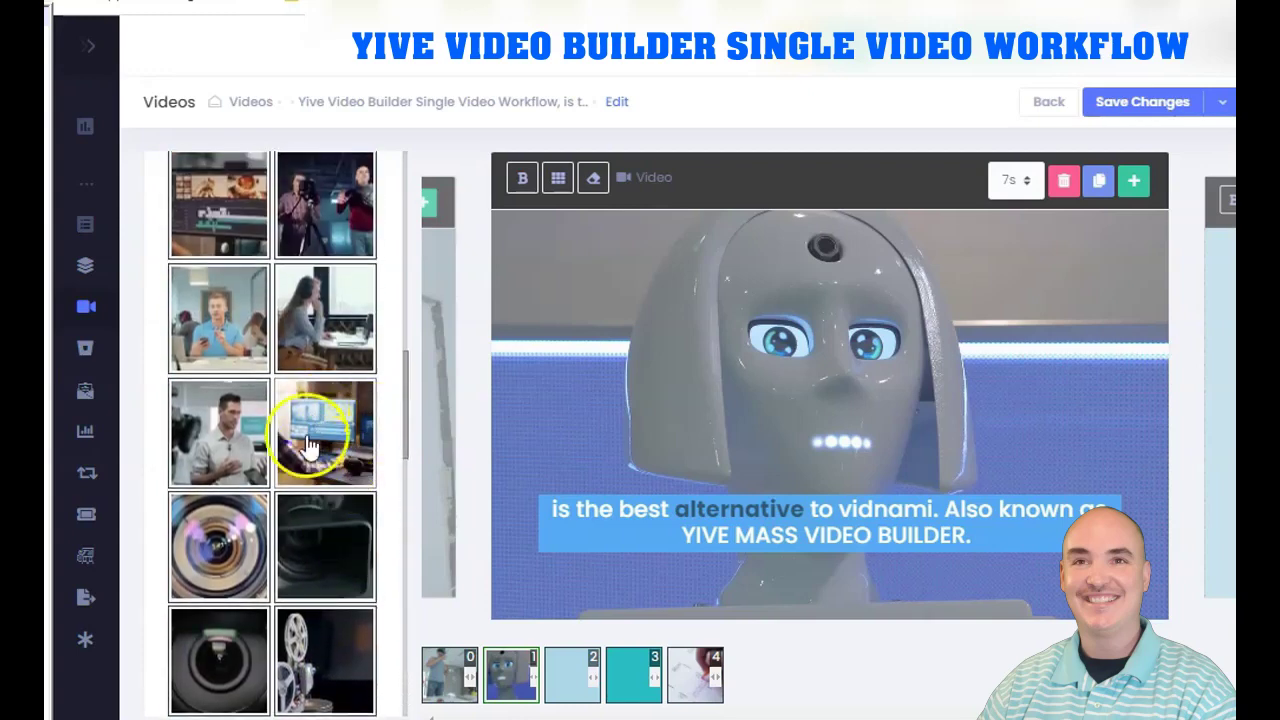
pyautogui.click(340, 462)
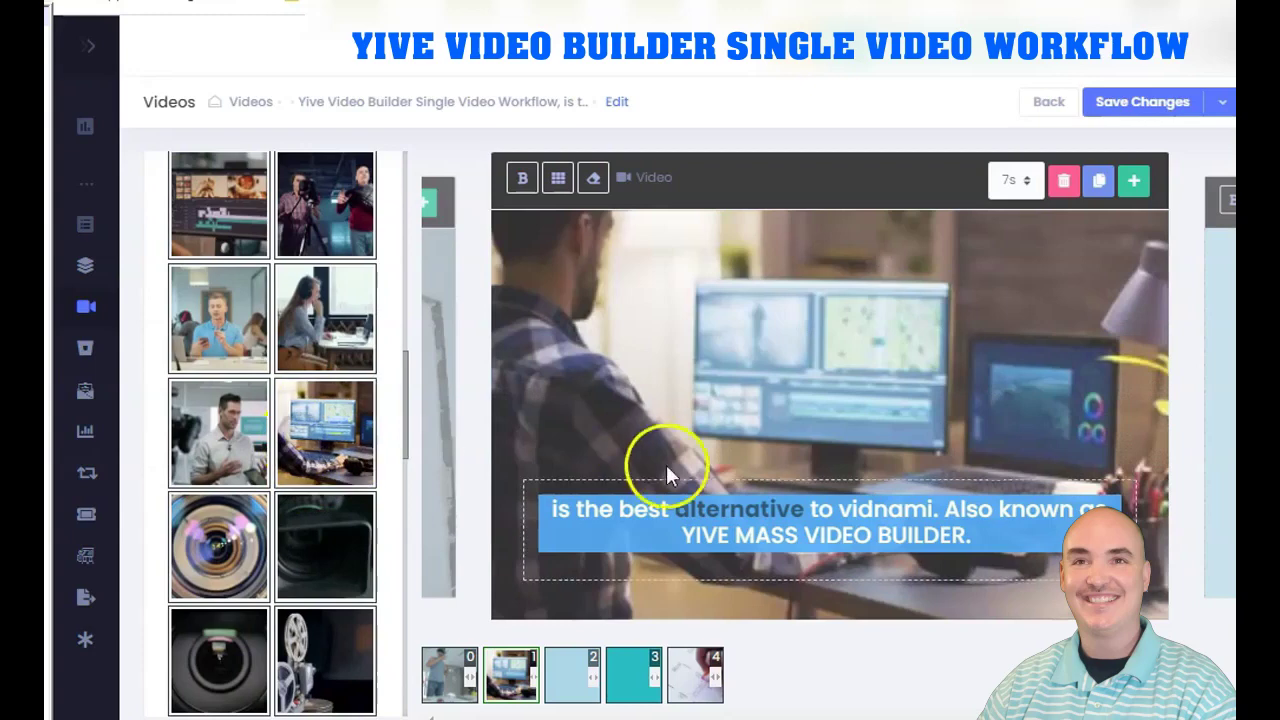
pyautogui.click(558, 177)
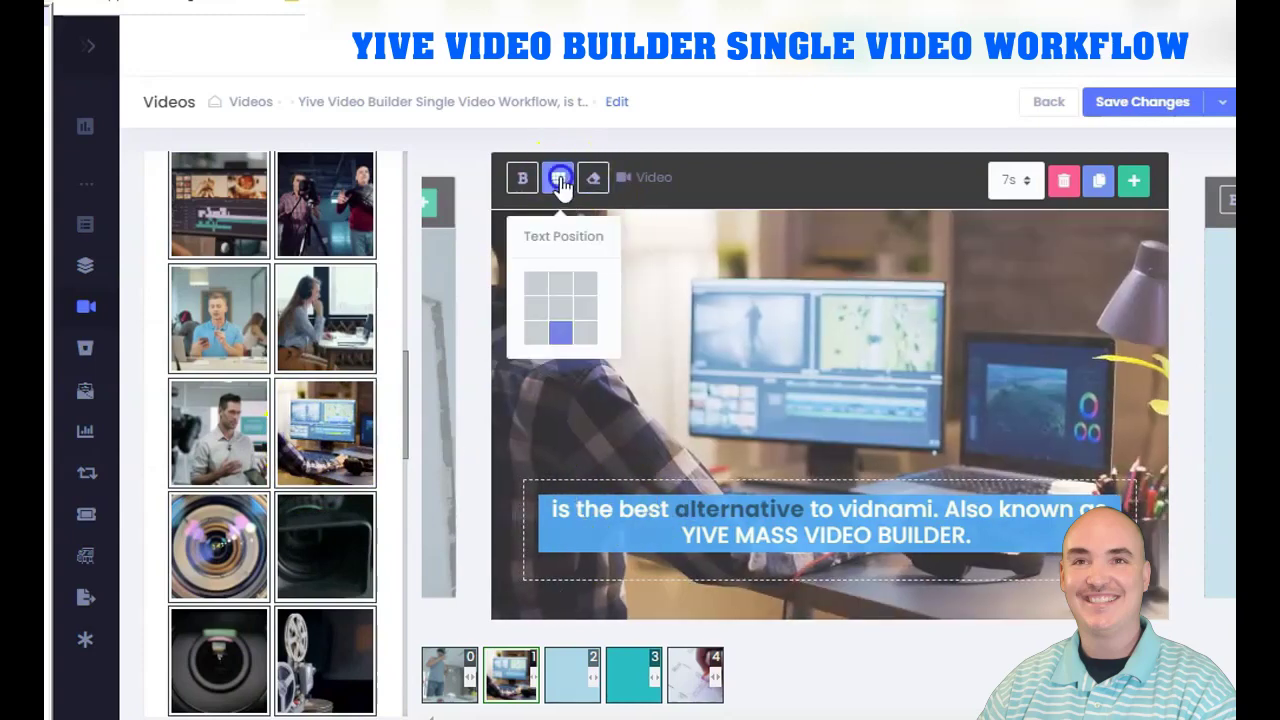
pyautogui.click(583, 338)
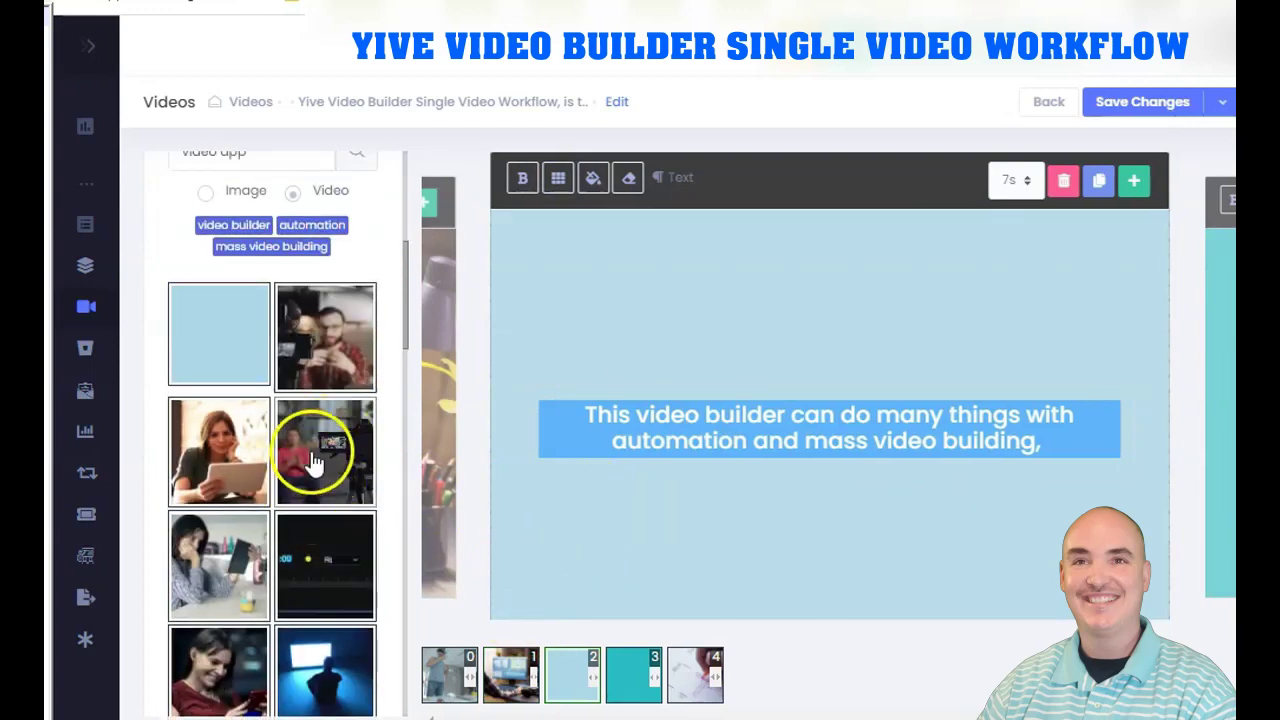
# Give slide 2 a stock video background, then browse image results and AUDIO TEST user assets.
pyautogui.click(331, 452)
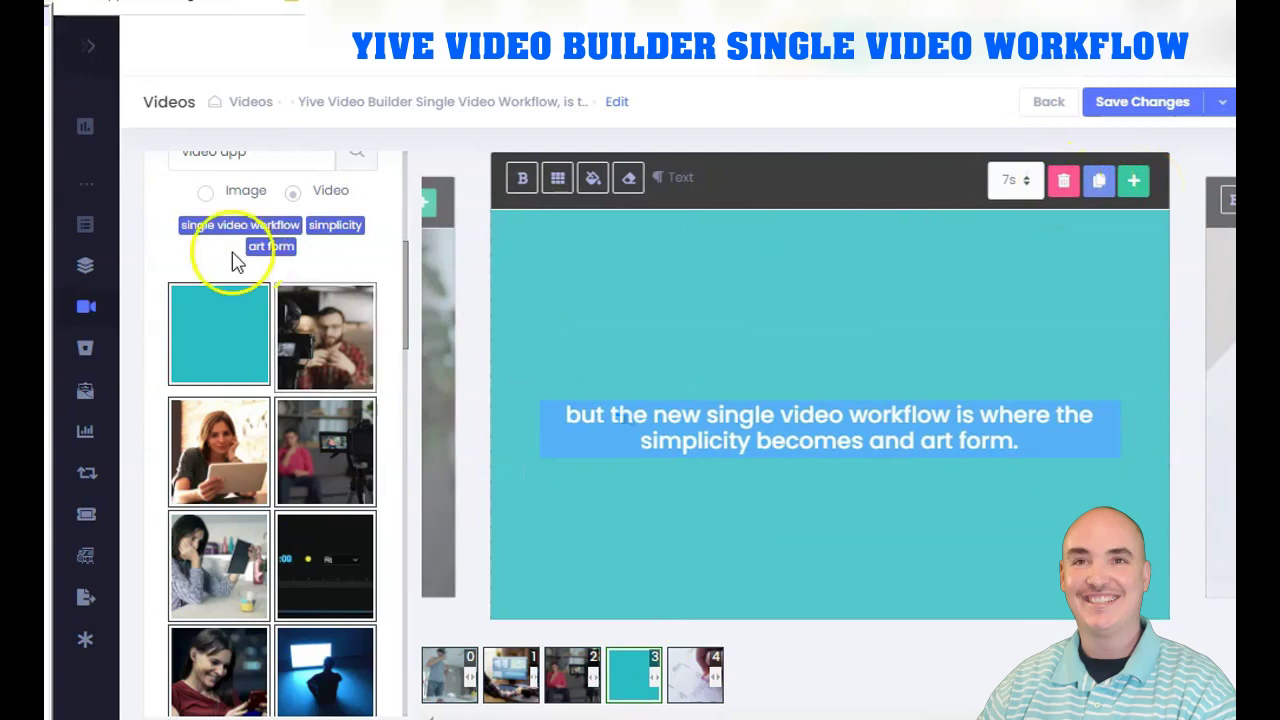
pyautogui.scroll(3, 232, 257)
pyautogui.click(205, 430)
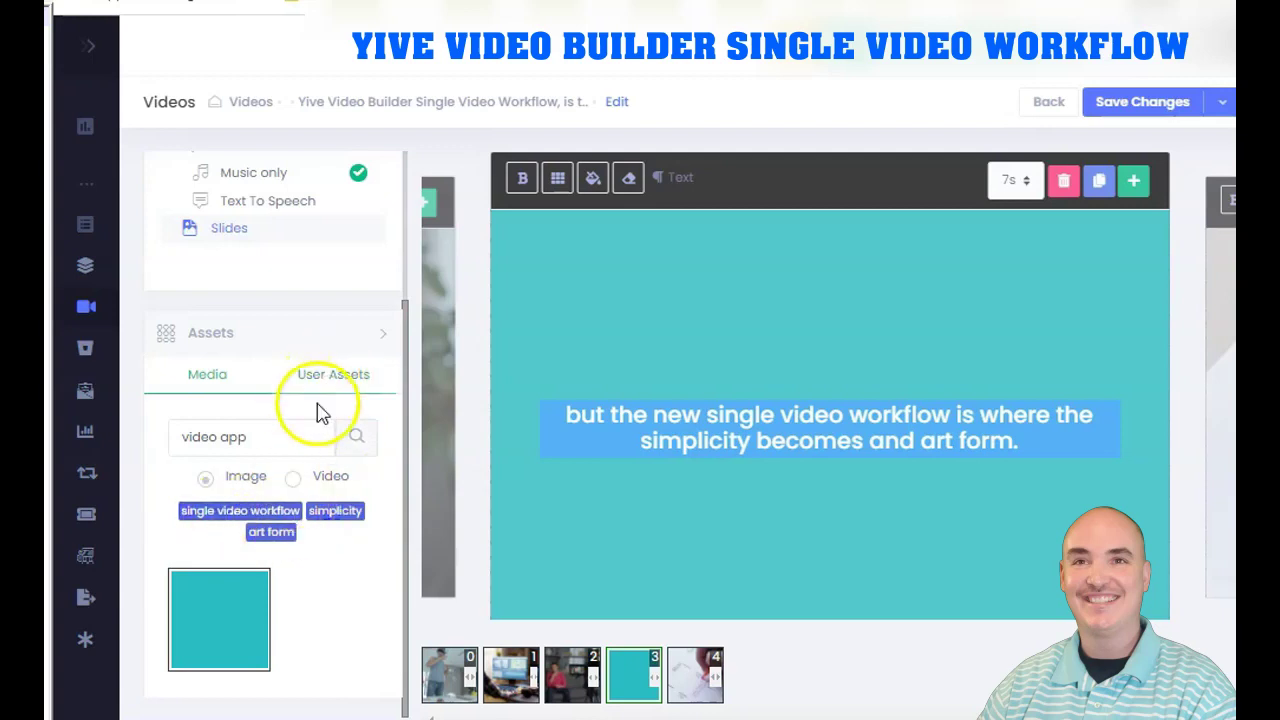
pyautogui.click(337, 377)
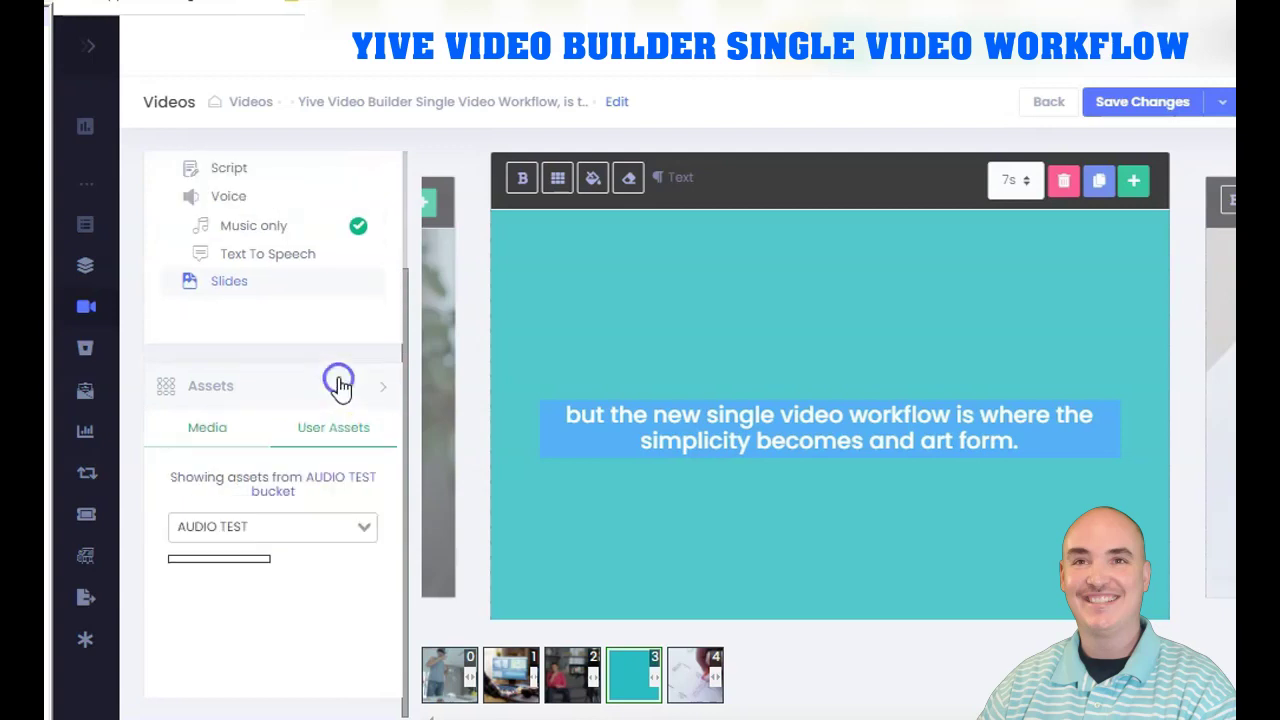
pyautogui.click(360, 528)
pyautogui.scroll(2, 280, 420)
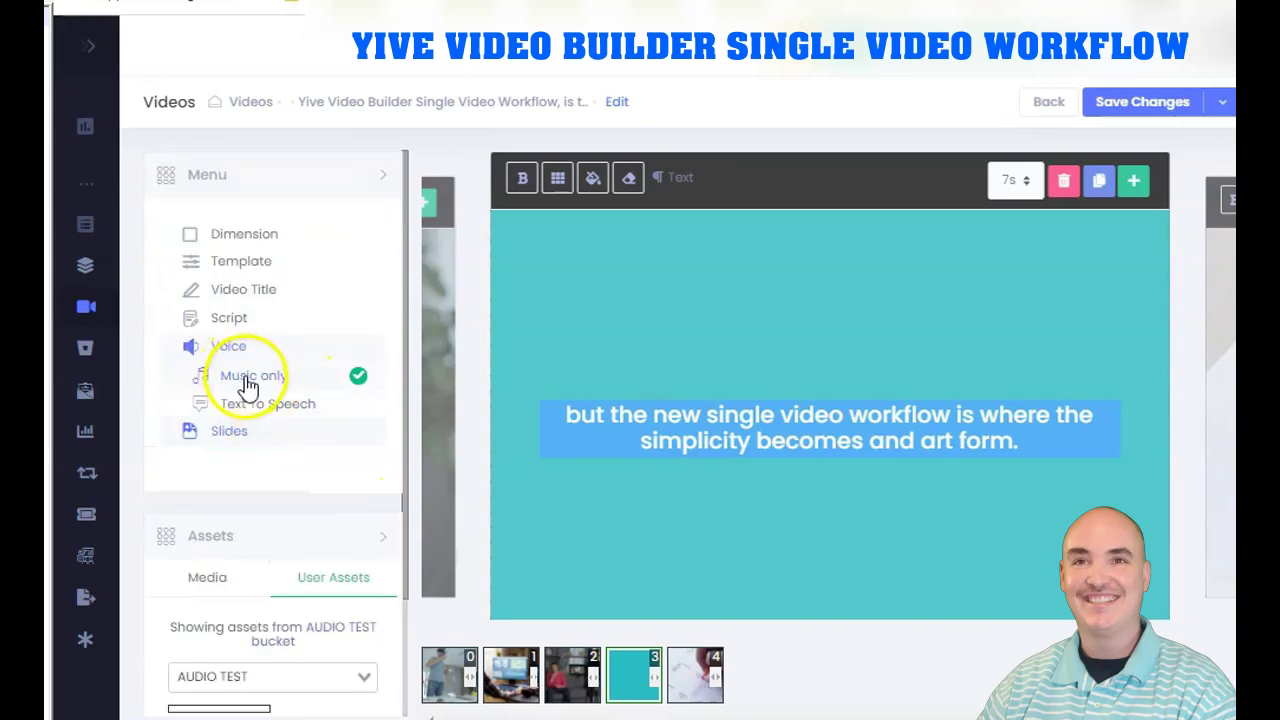
# Choose Google Voice text-to-speech in English (US) and pick Ethan as the narrator.
pyautogui.click(258, 411)
pyautogui.scroll(-3, 286, 486)
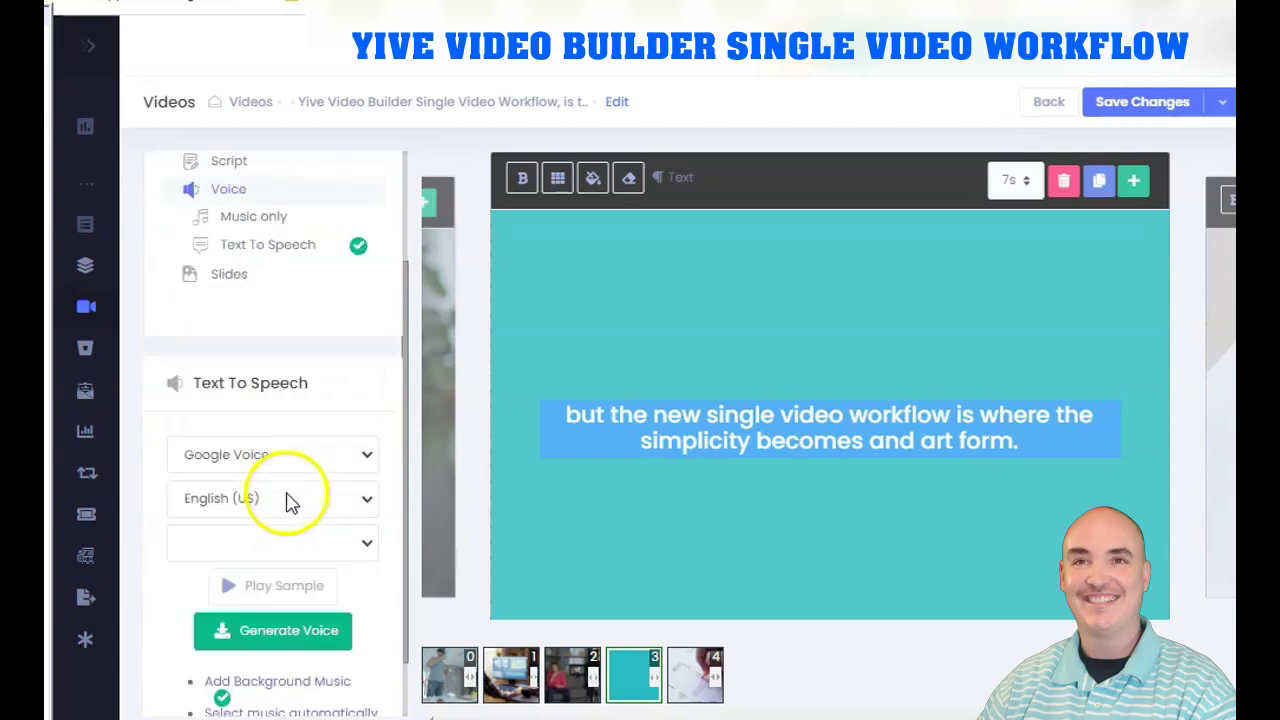
pyautogui.click(375, 378)
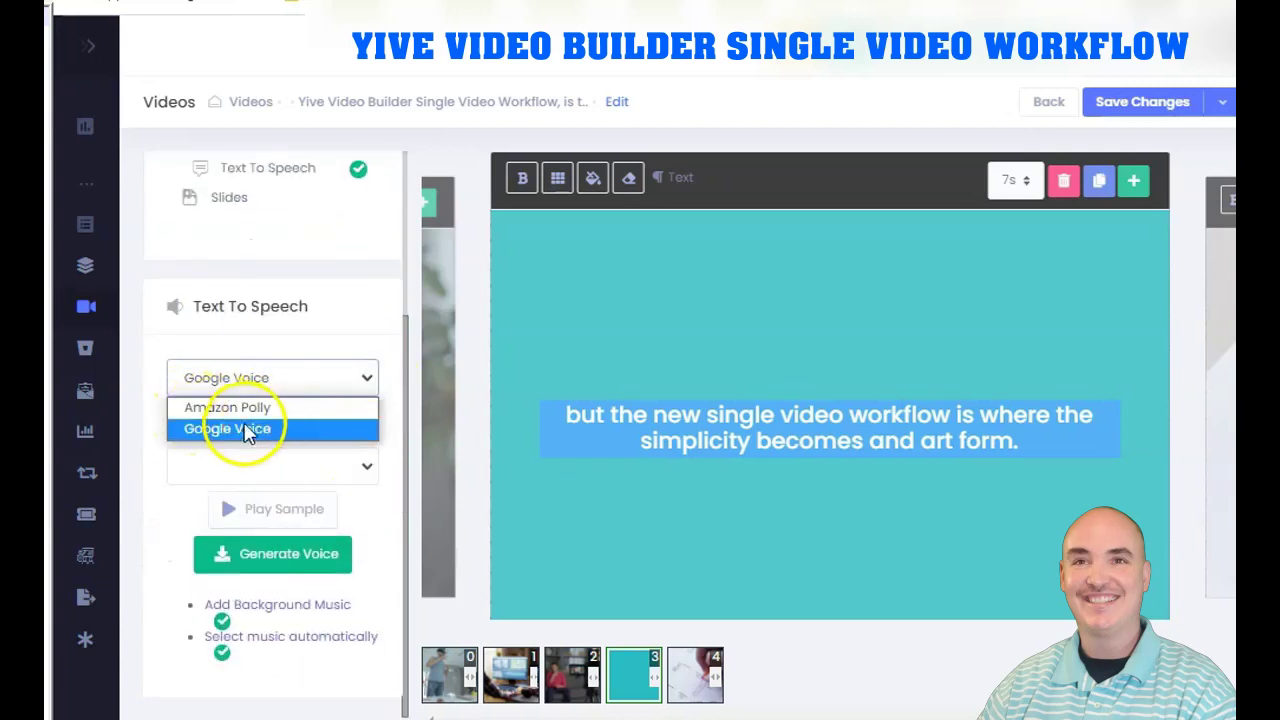
pyautogui.click(335, 372)
pyautogui.click(357, 428)
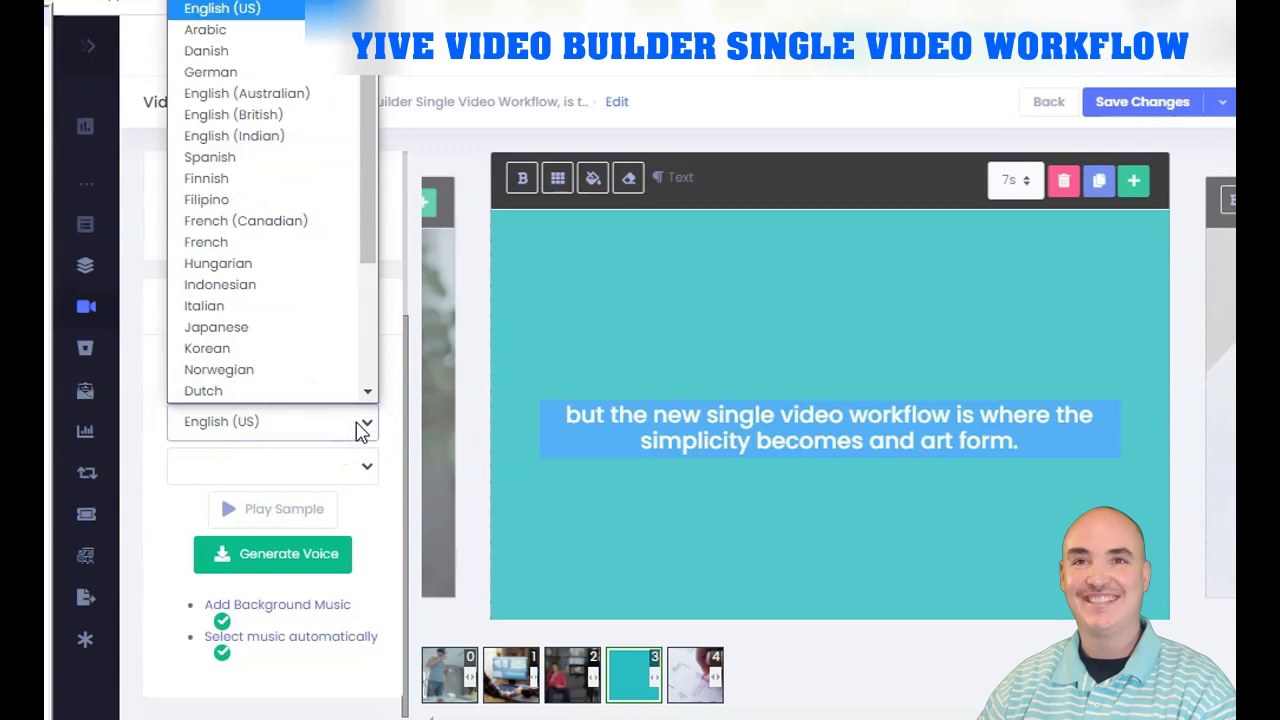
pyautogui.click(360, 428)
pyautogui.click(358, 466)
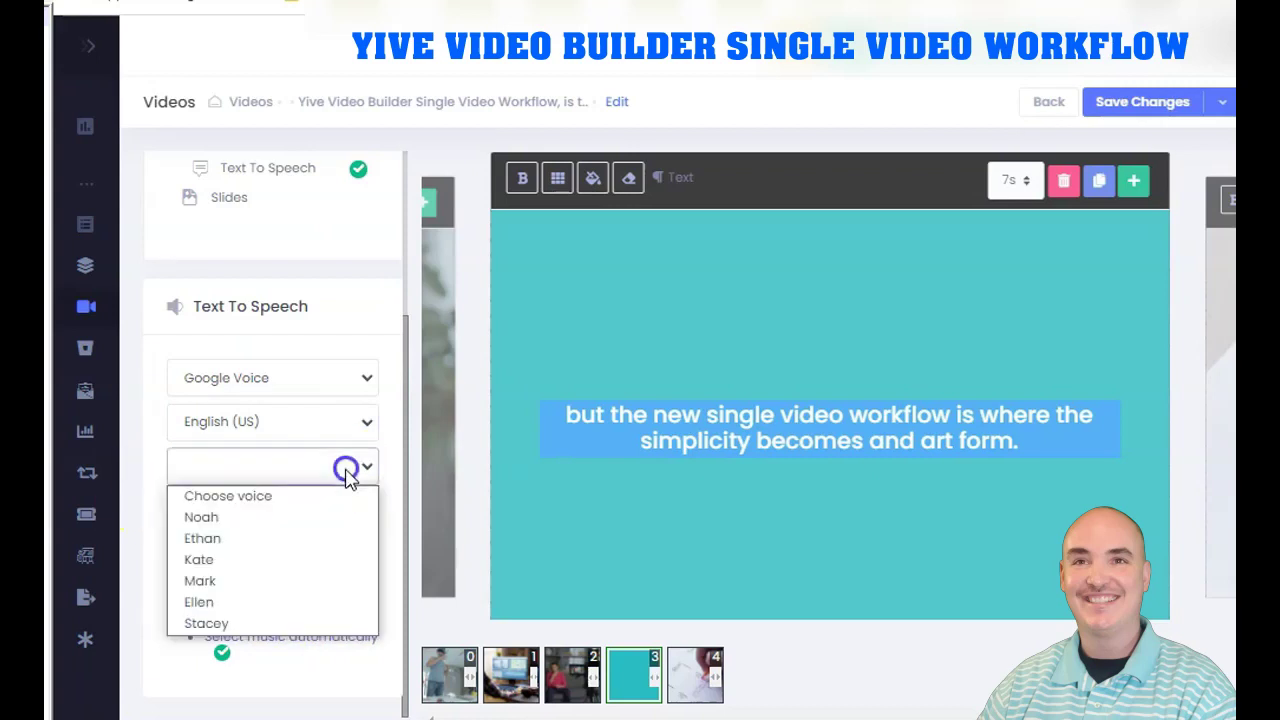
pyautogui.click(229, 538)
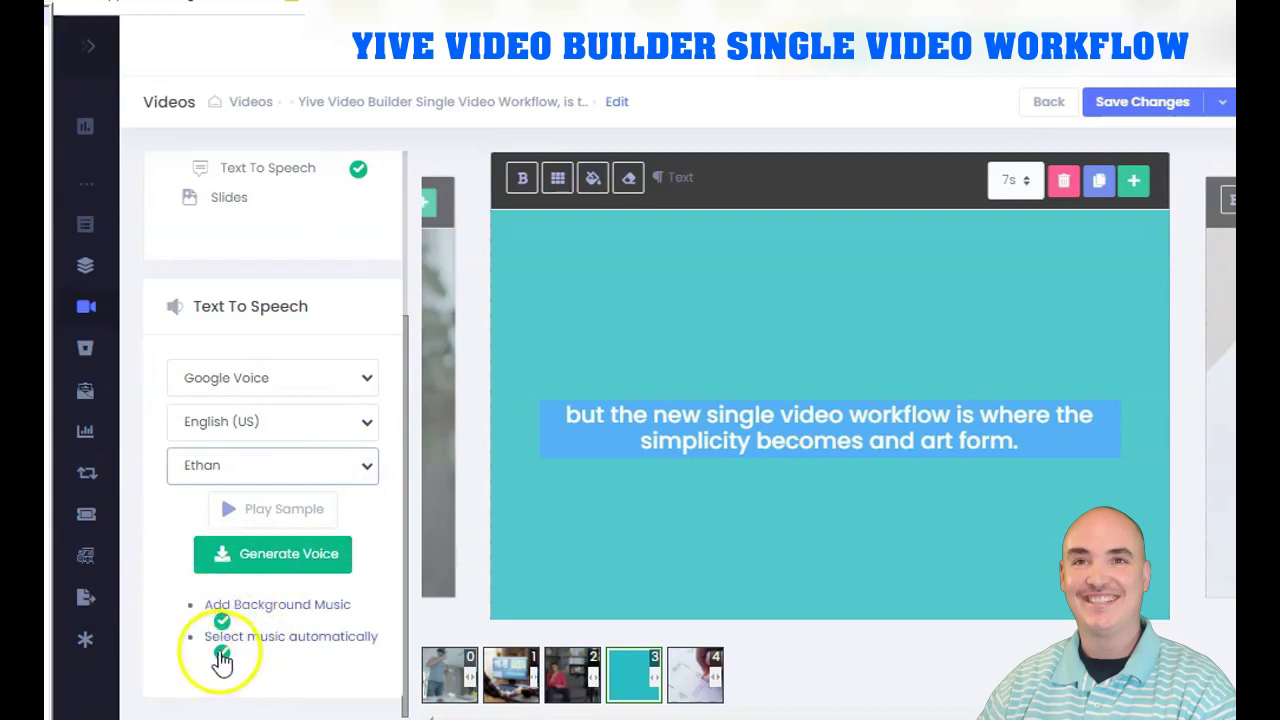
pyautogui.scroll(3, 338, 612)
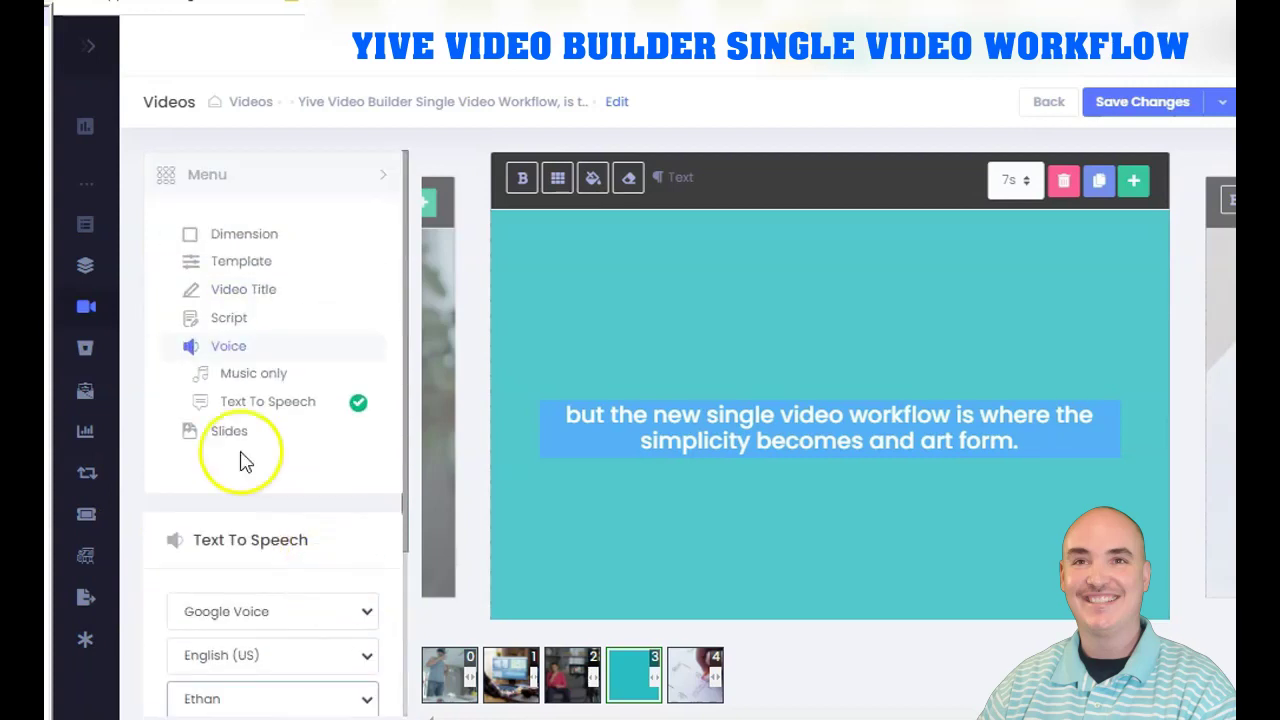
# Preview Opaque Black, Lime Green, Lemon Grey, Water Blue and Dark White templates, then reapply Solid Ice Blue.
pyautogui.click(230, 265)
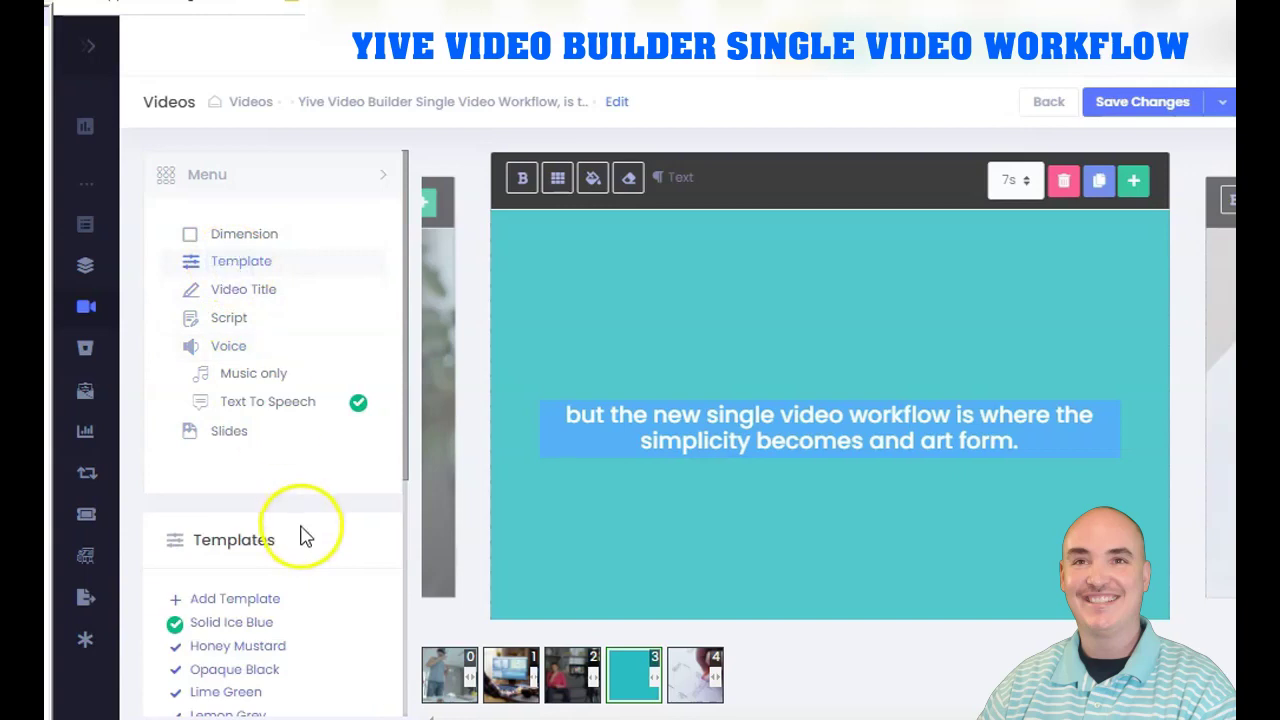
pyautogui.scroll(-2, 260, 545)
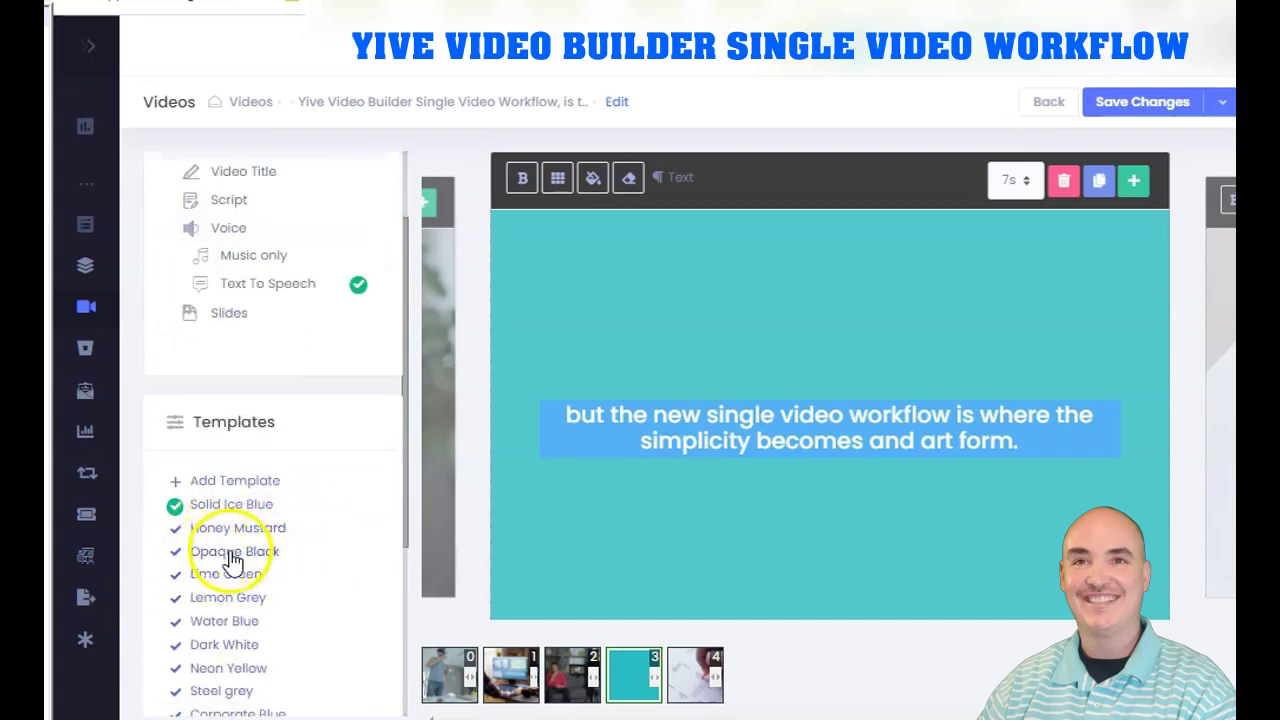
pyautogui.click(232, 555)
pyautogui.click(226, 575)
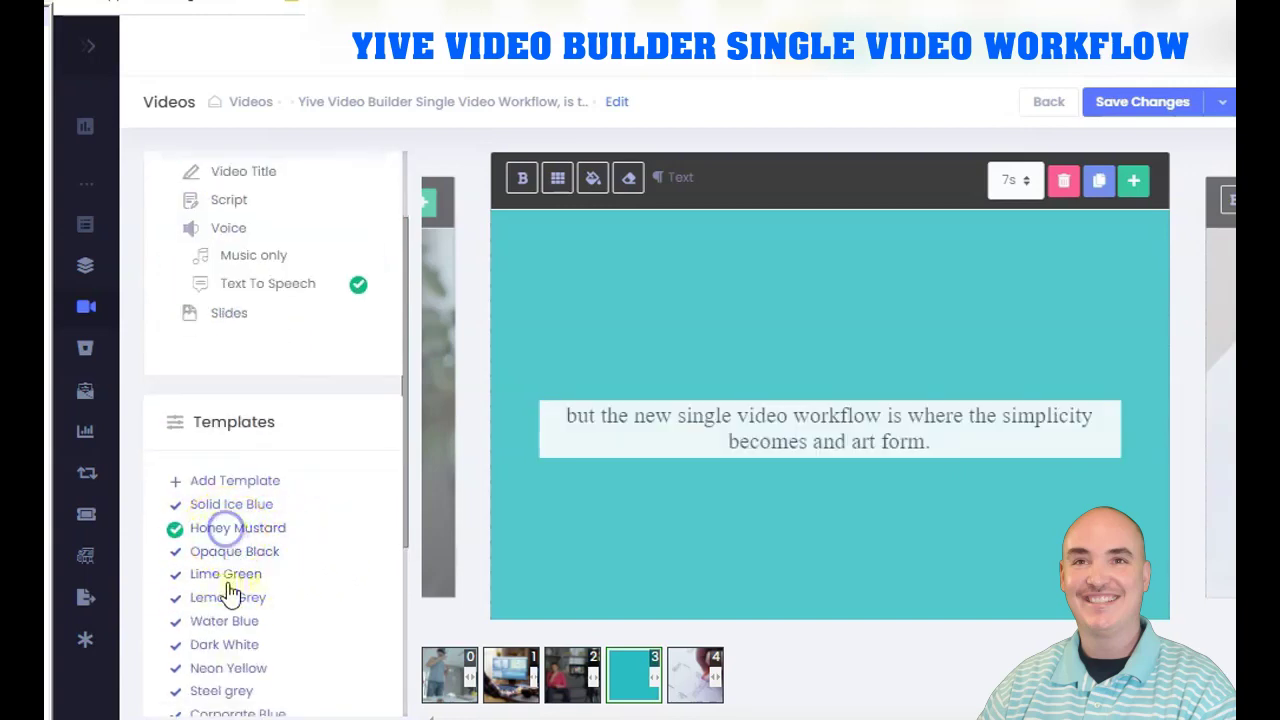
pyautogui.click(218, 599)
pyautogui.click(218, 621)
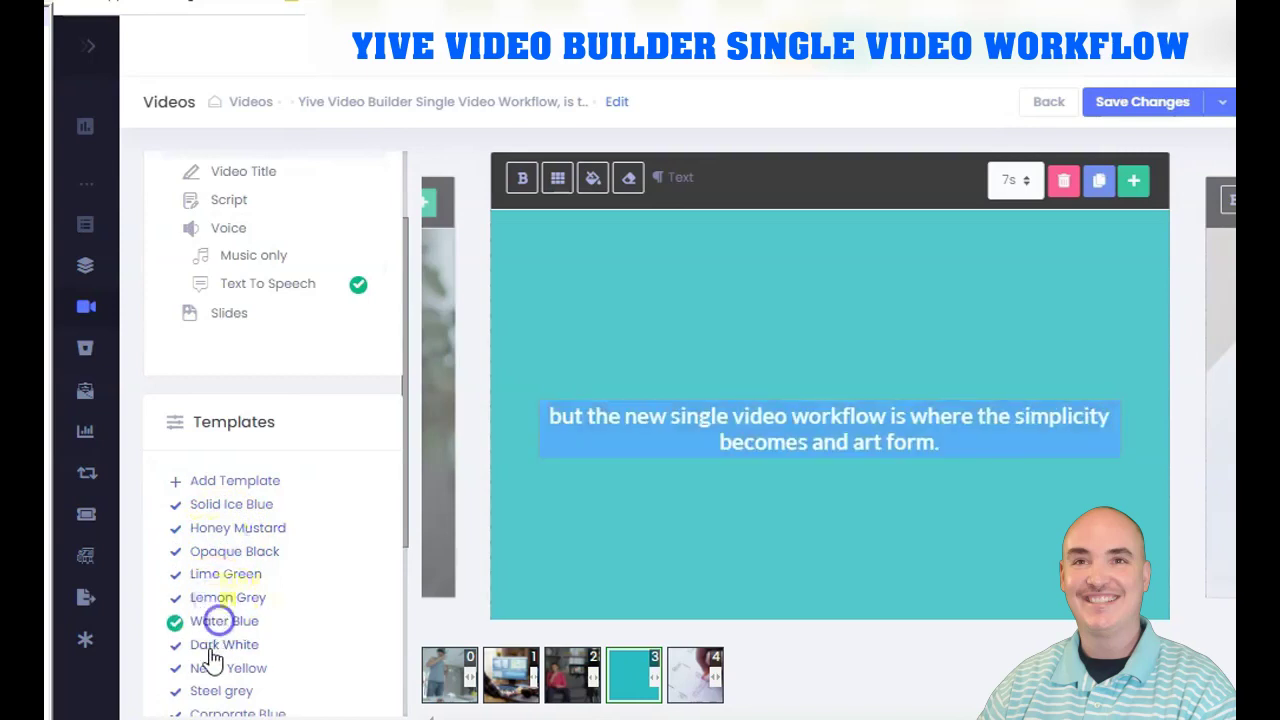
pyautogui.click(210, 646)
pyautogui.click(232, 504)
pyautogui.scroll(-3, 300, 490)
pyautogui.scroll(5, 309, 486)
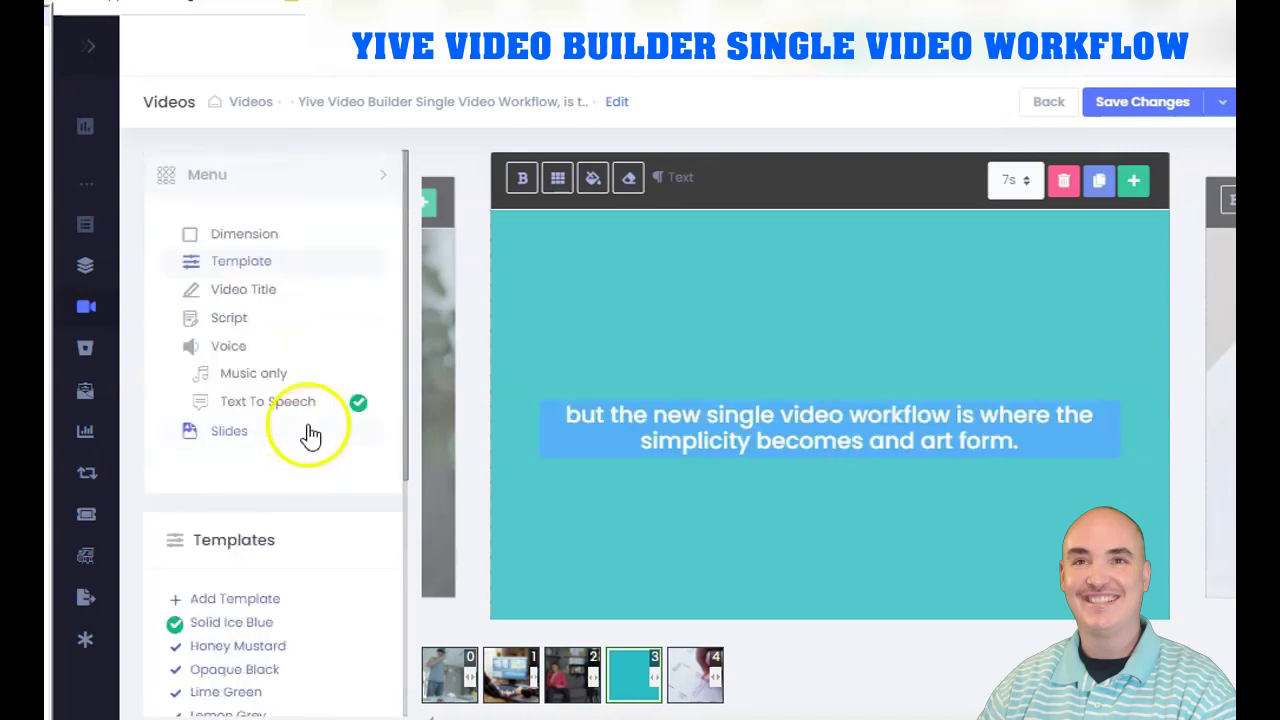
pyautogui.click(305, 433)
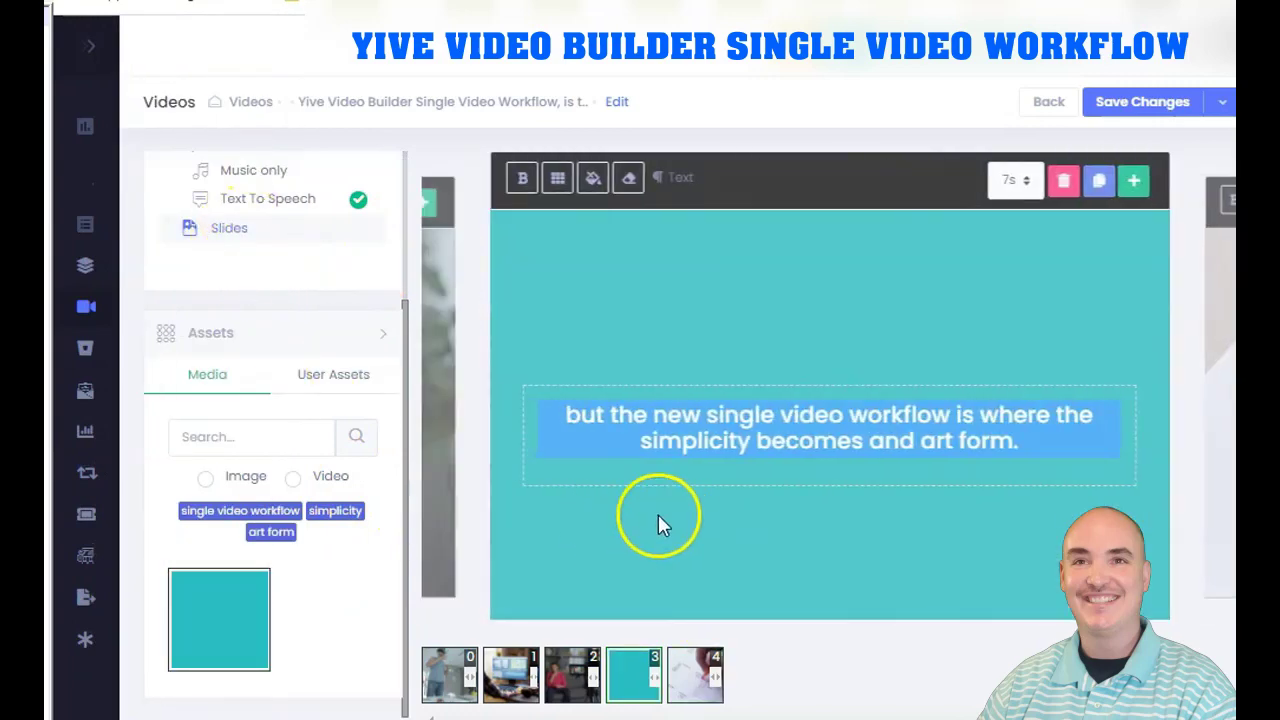
# Apply a stock clip matching the slide keywords as slide 3's background.
pyautogui.scroll(-3, 290, 300)
pyautogui.click(272, 220)
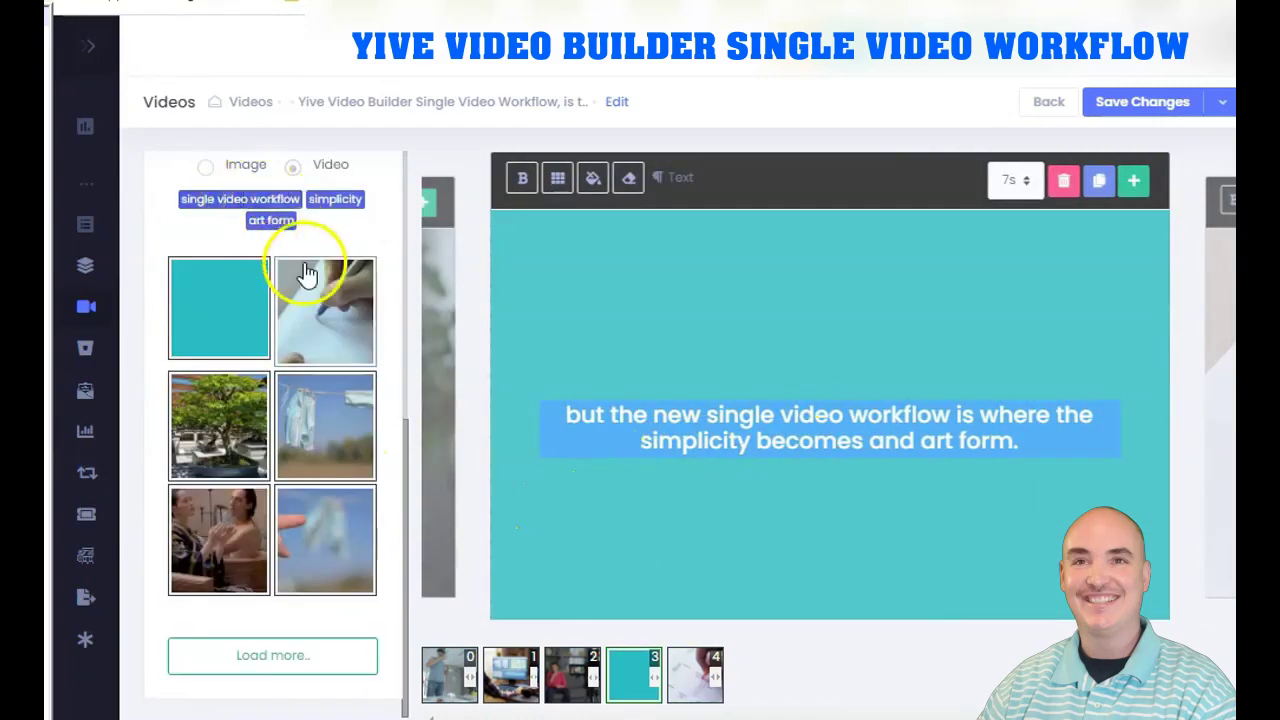
pyautogui.scroll(2, 300, 263)
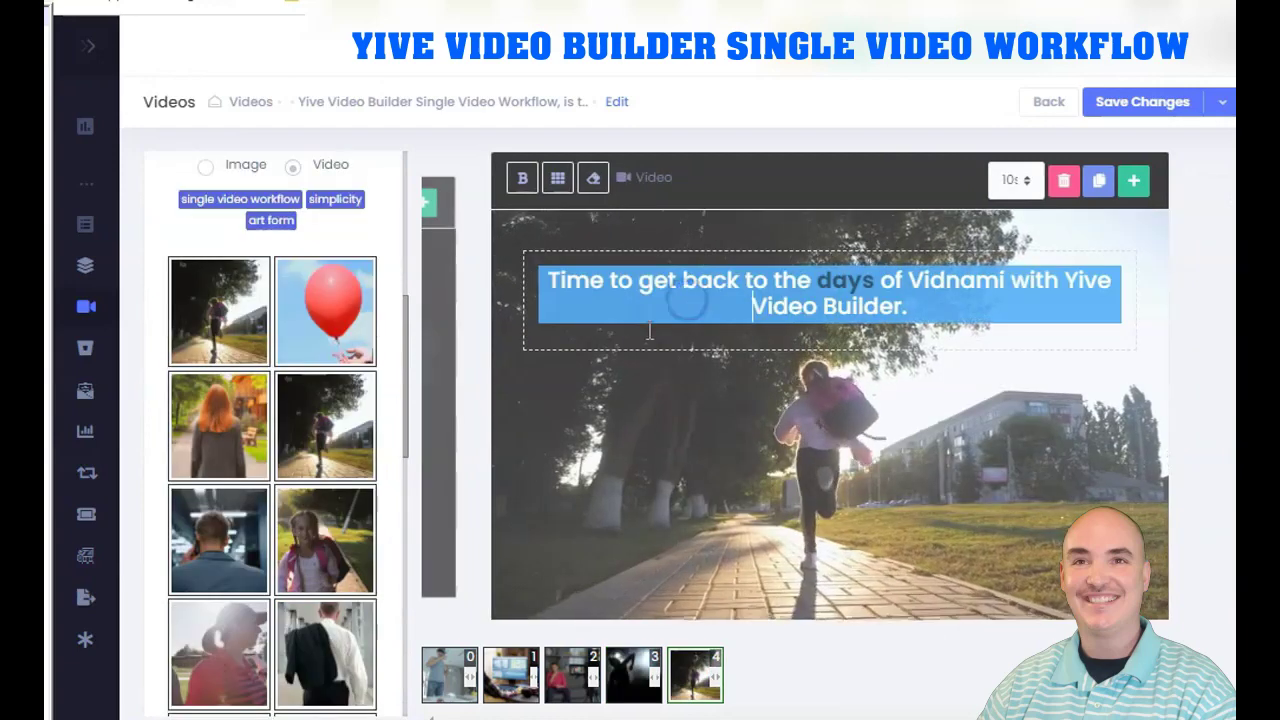
# Bold 'days' and 'Yive Video Builder.' in slide 4's caption and save the project.
pyautogui.click(1060, 274)
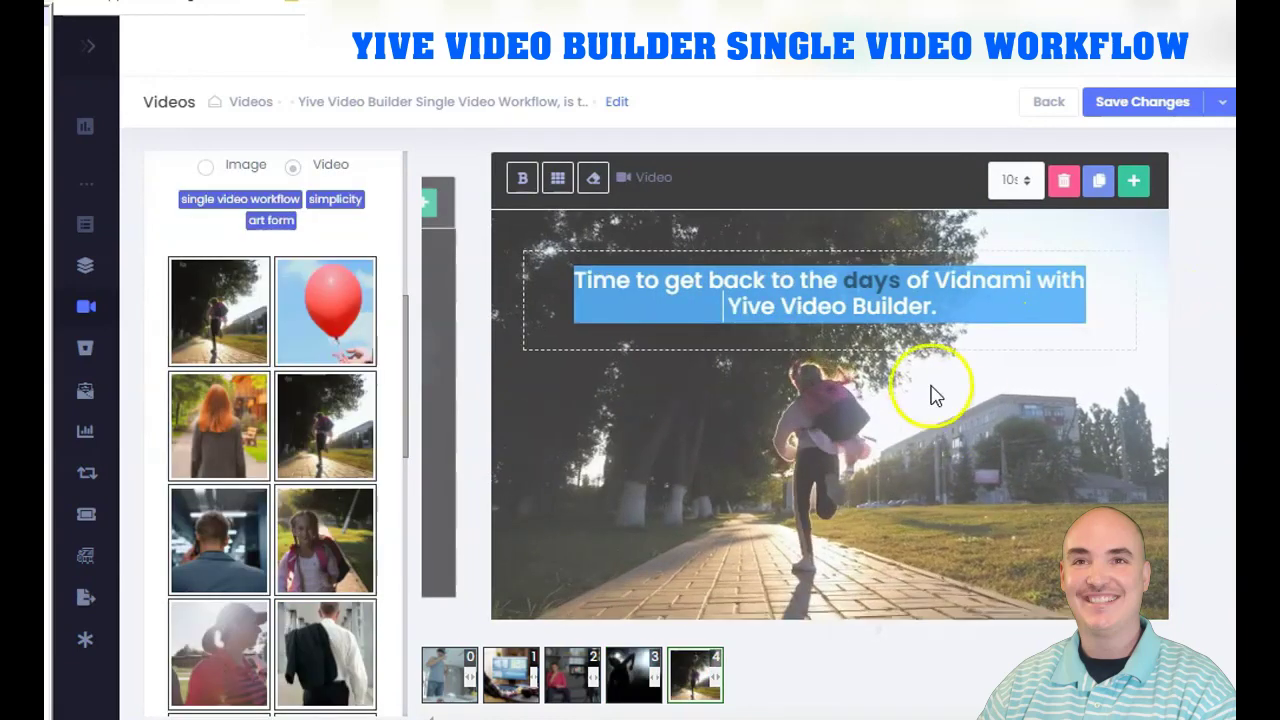
pyautogui.click(703, 315)
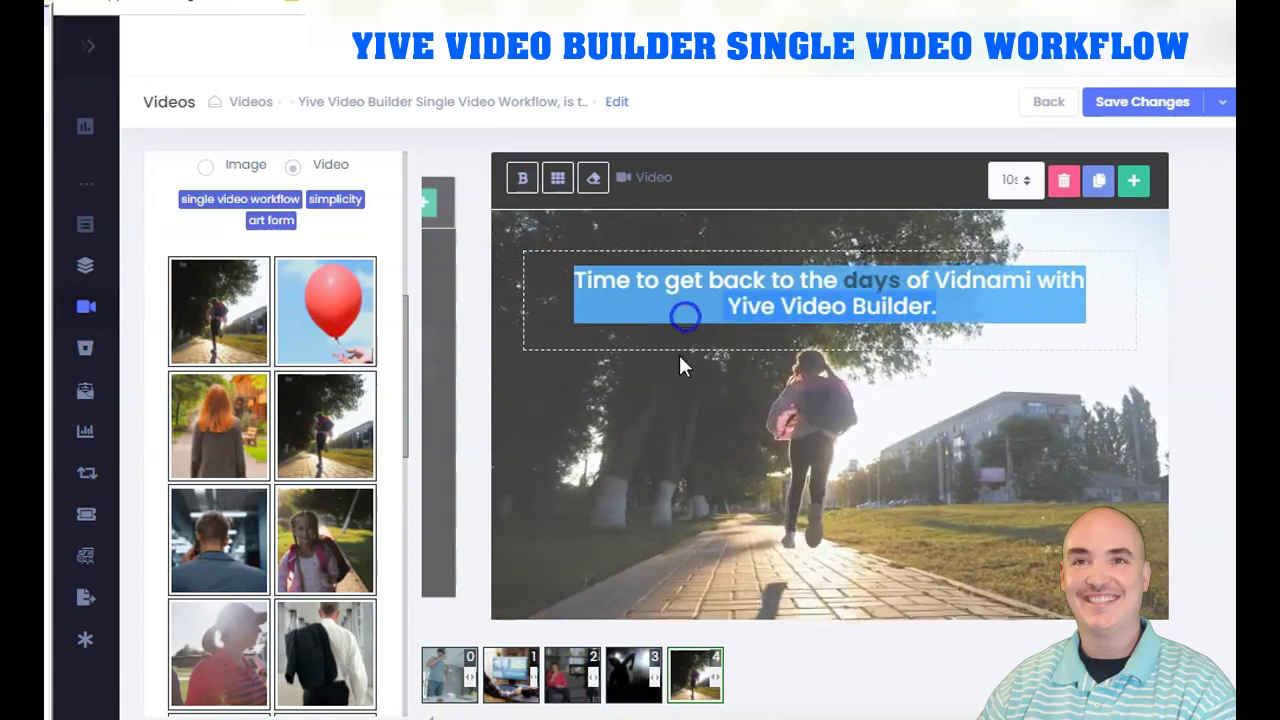
pyautogui.click(518, 177)
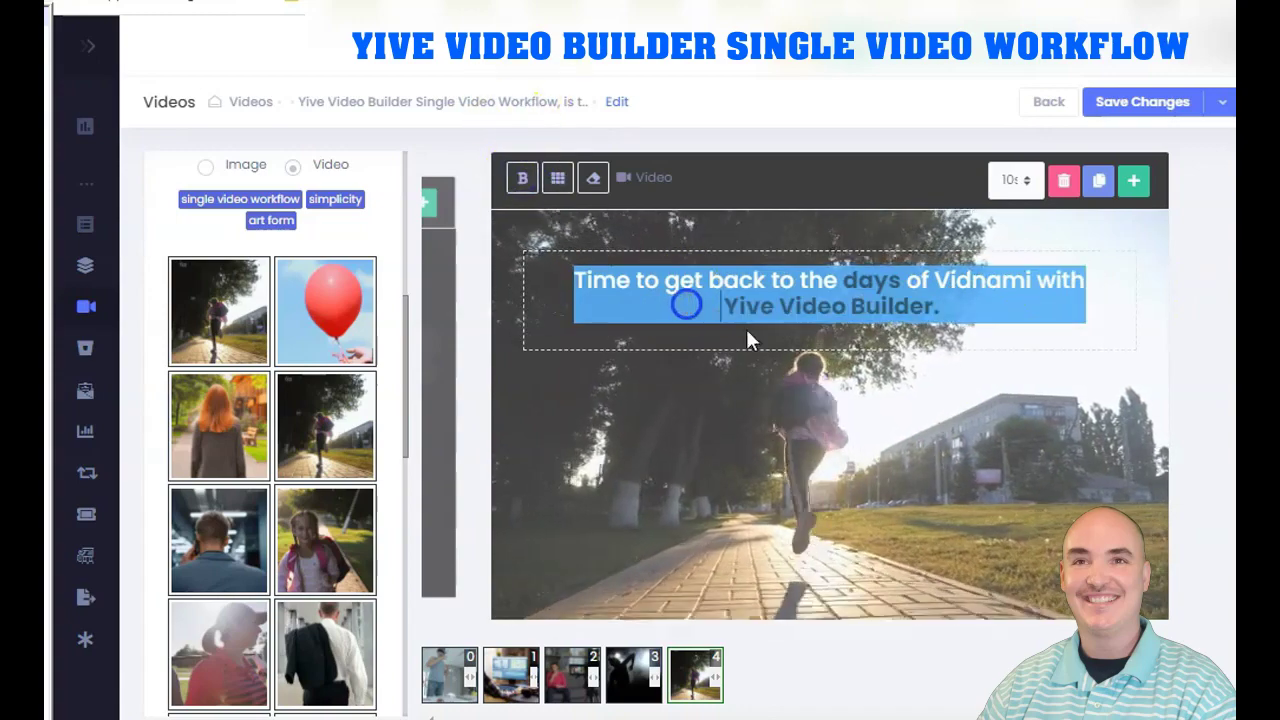
pyautogui.doubleClick(890, 279)
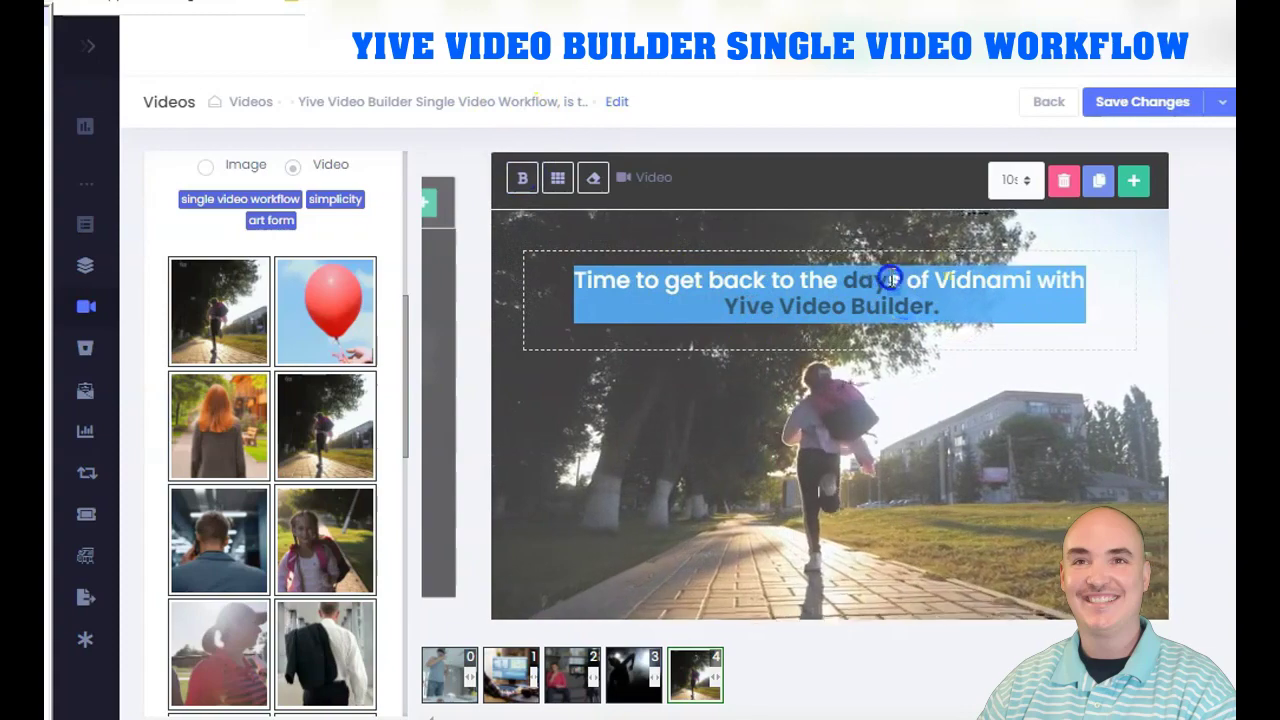
pyautogui.click(512, 182)
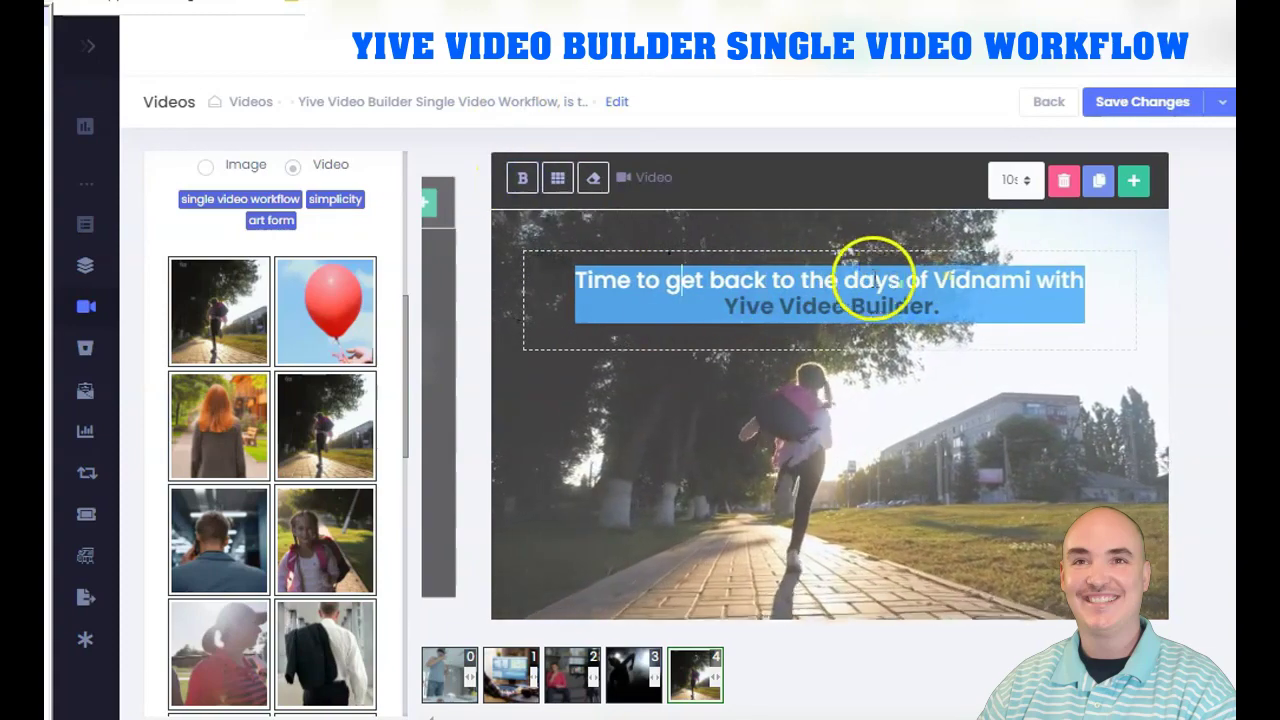
pyautogui.moveTo(737, 305); pyautogui.dragTo(945, 305)
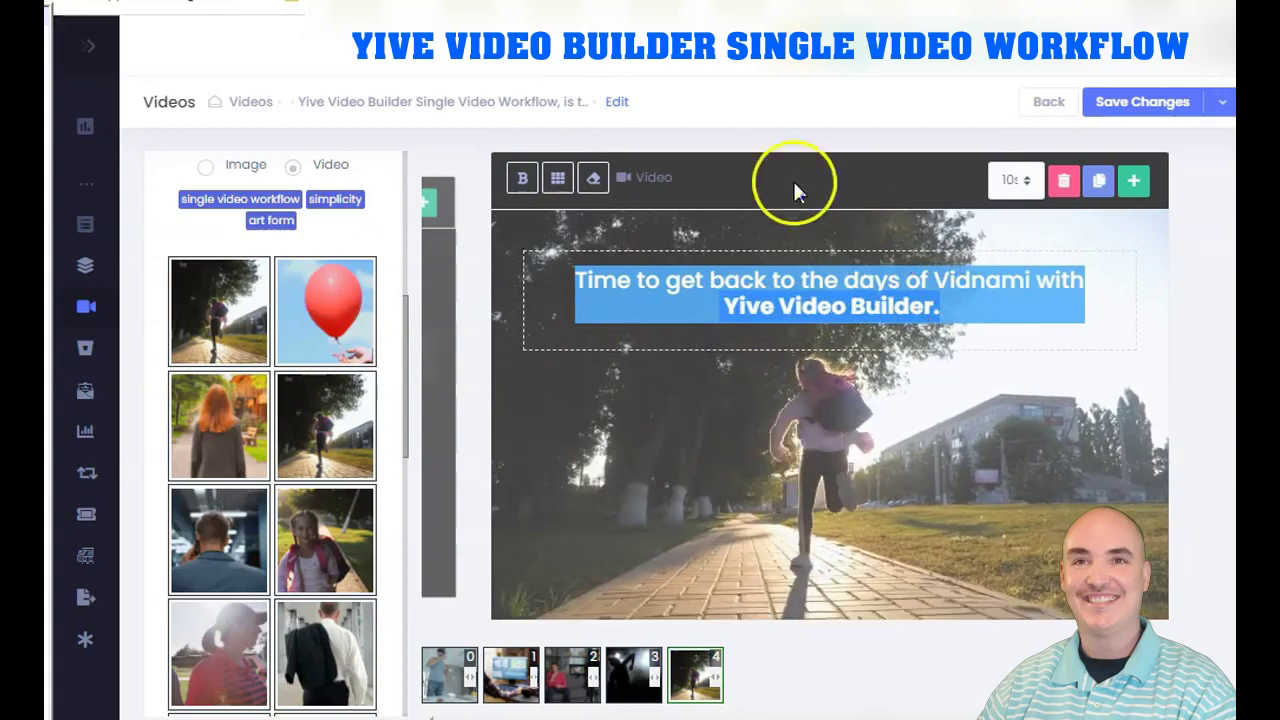
pyautogui.click(1145, 102)
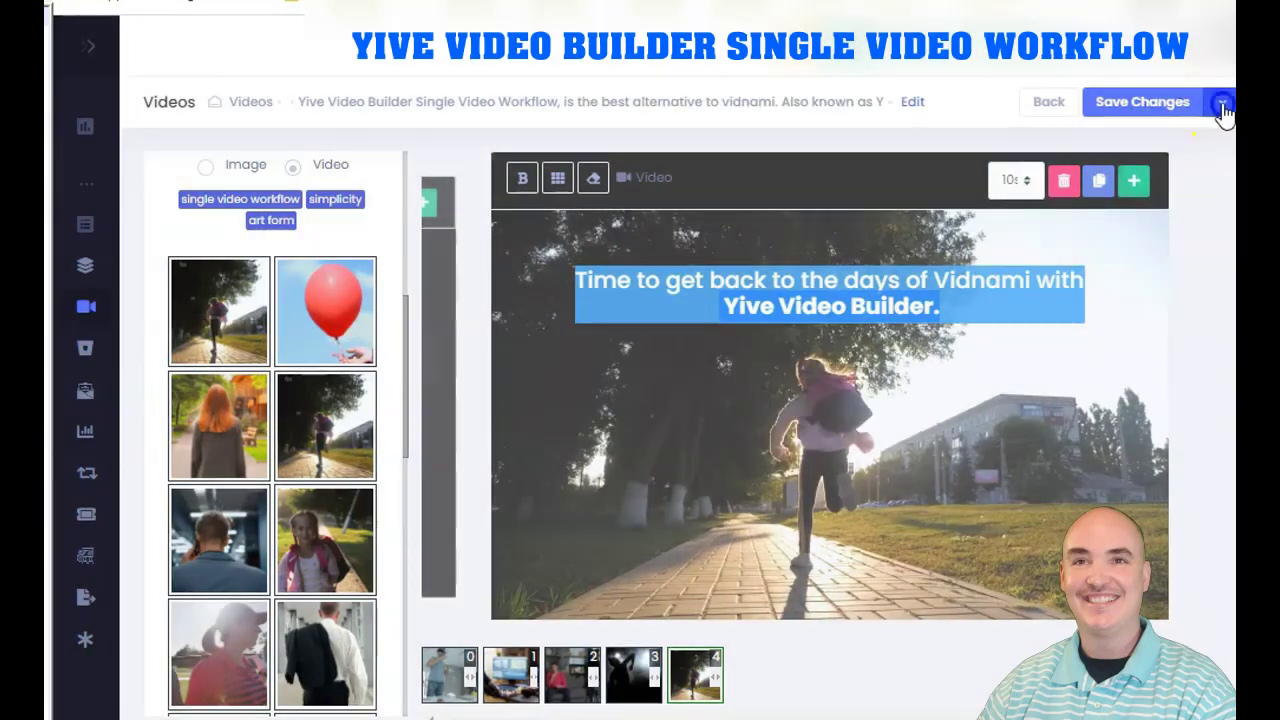
# Save the project with Render Now, then pause the finished preview once rendering completes.
pyautogui.click(1221, 102)
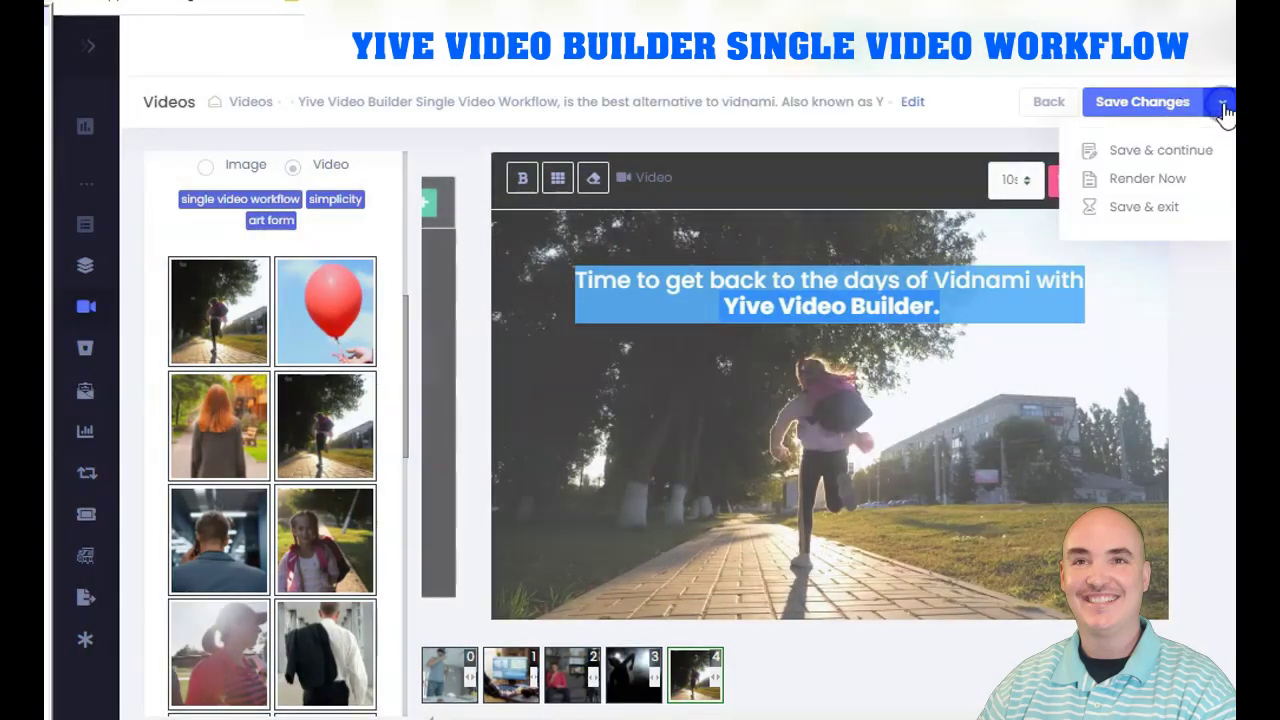
pyautogui.click(1110, 182)
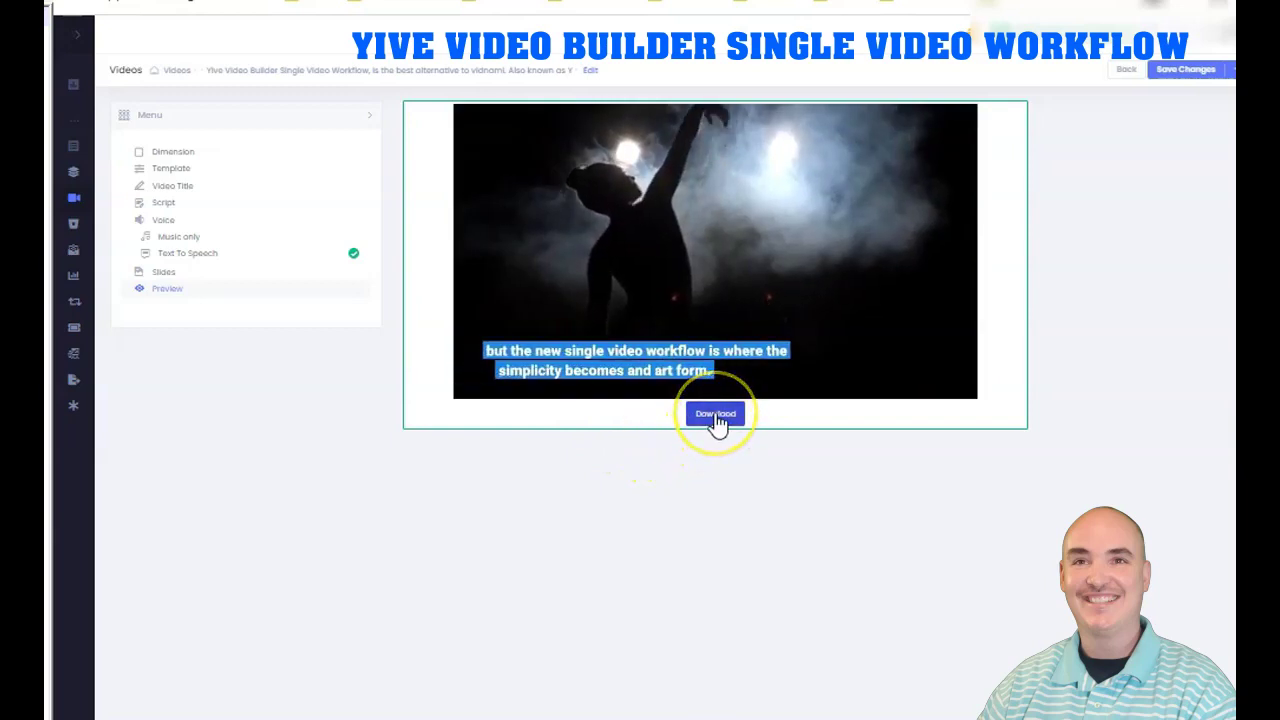
pyautogui.click(467, 371)
# Download the rendered video, leave the editor, and choose 'Save video as...' on the playing clip.
pyautogui.click(713, 414)
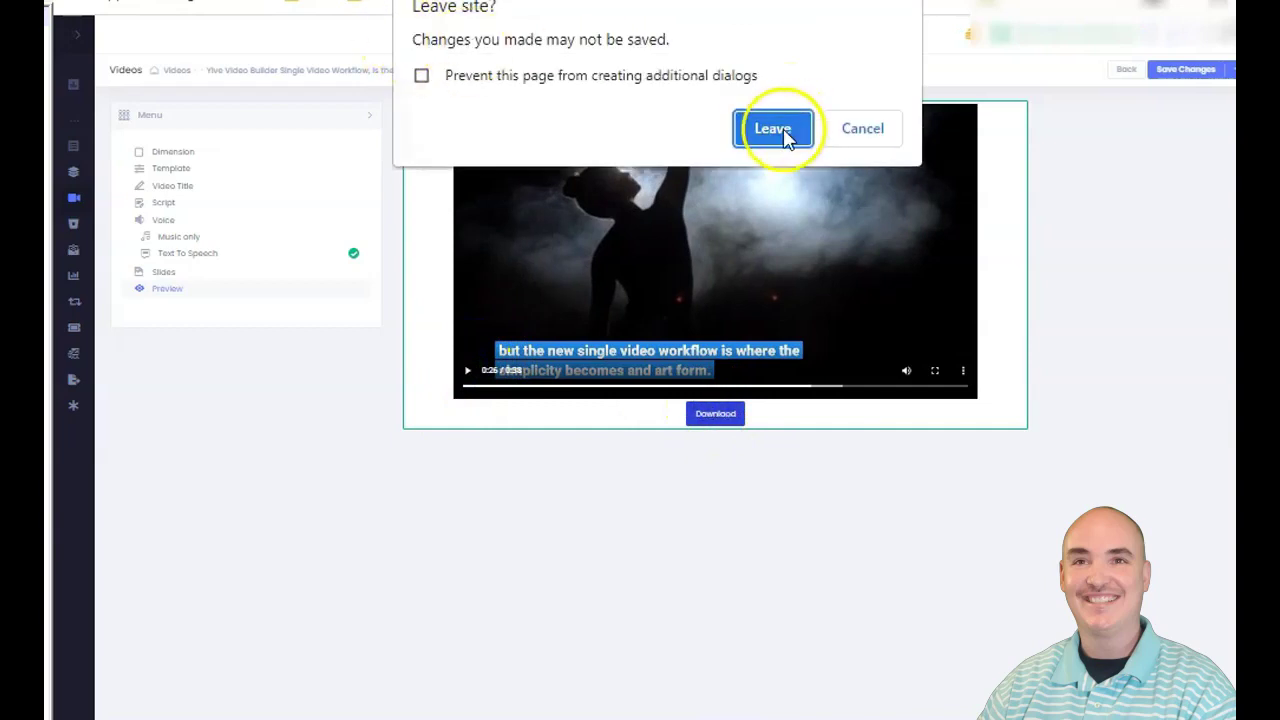
pyautogui.click(784, 130)
pyautogui.rightClick(590, 245)
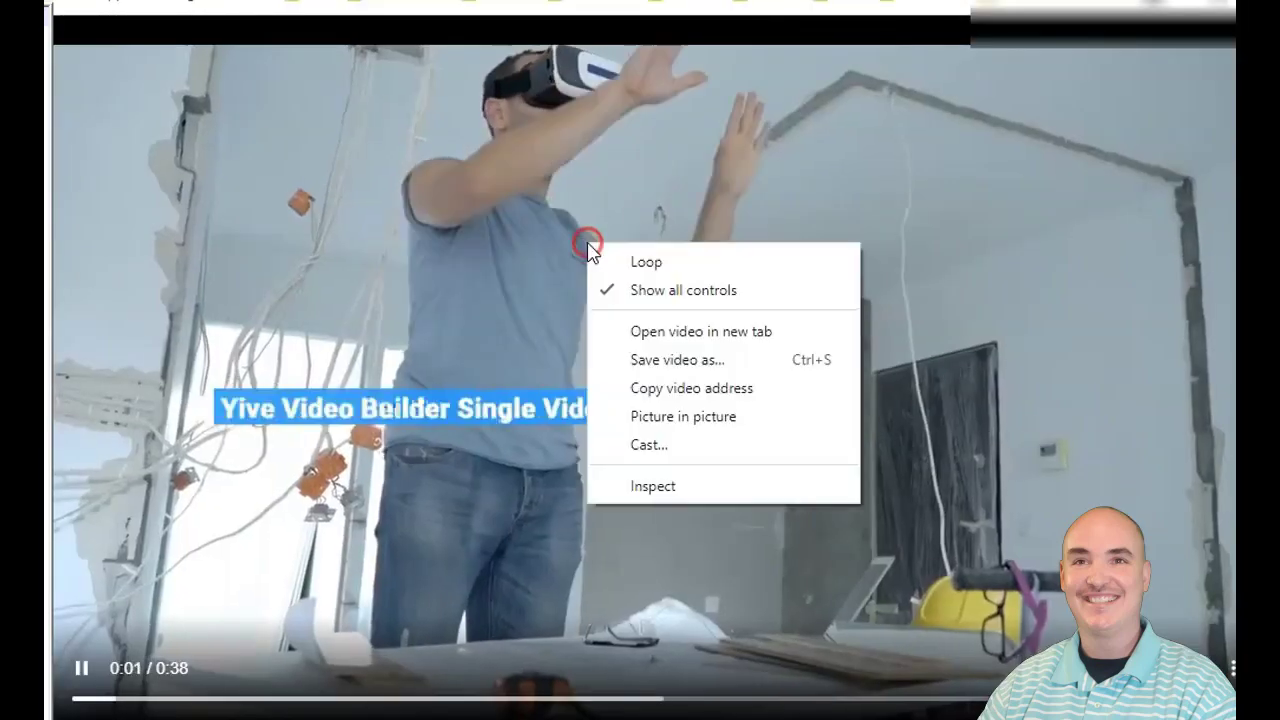
pyautogui.click(663, 361)
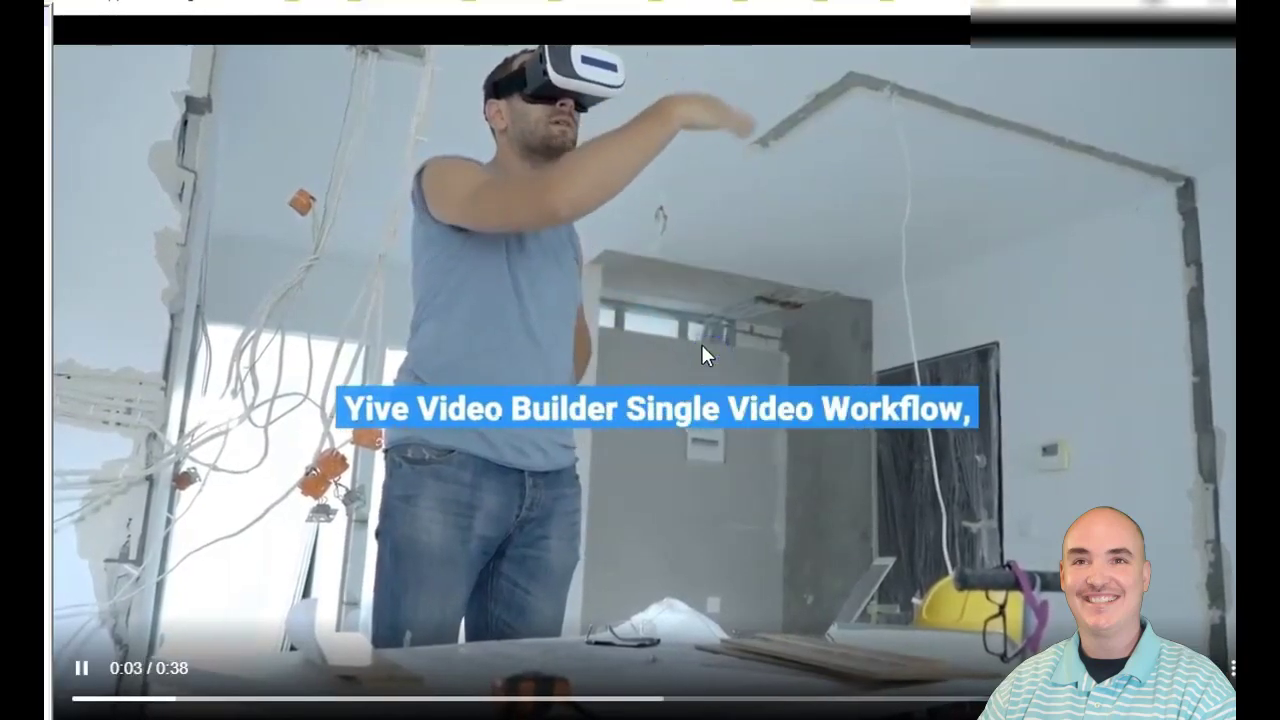